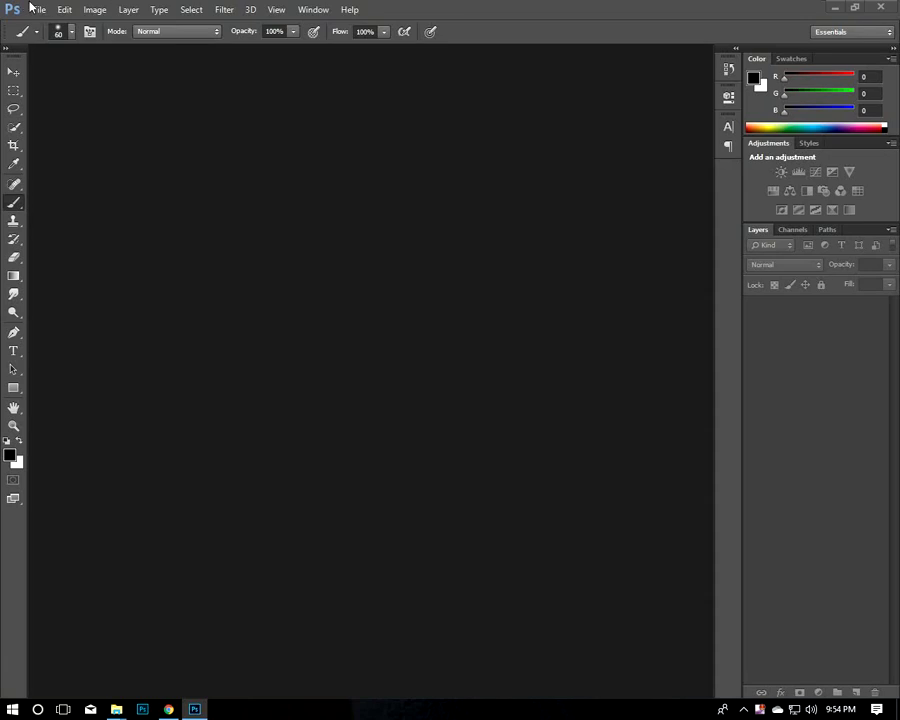
Step: Open 'WhatsApp Image 2019-06-25 at 4.44.08 PM (1).jpeg' from the Downloads folder on drive D
click(52, 38)
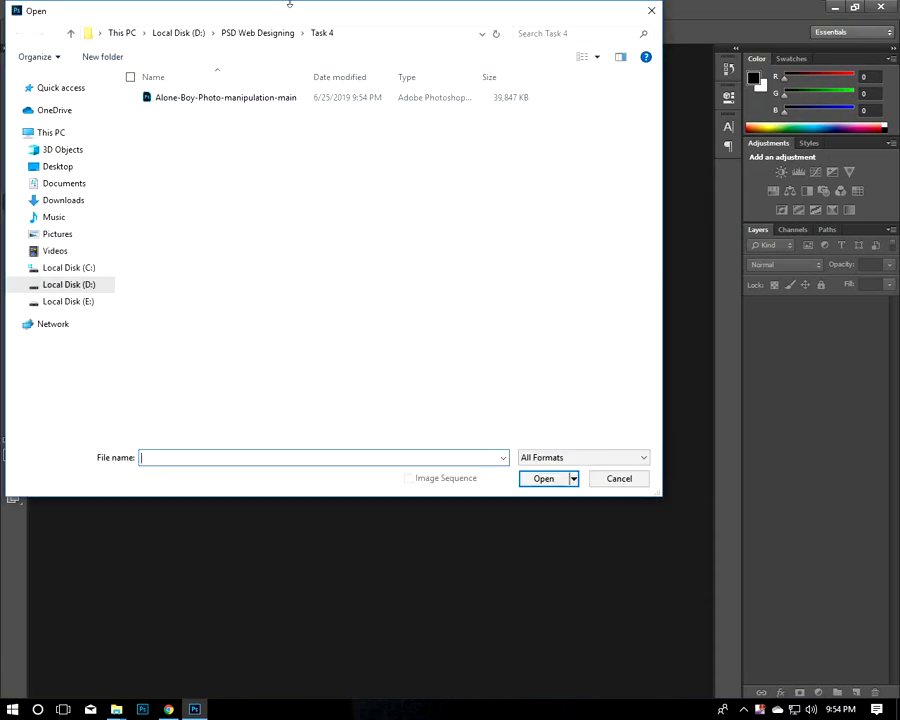
click(99, 285)
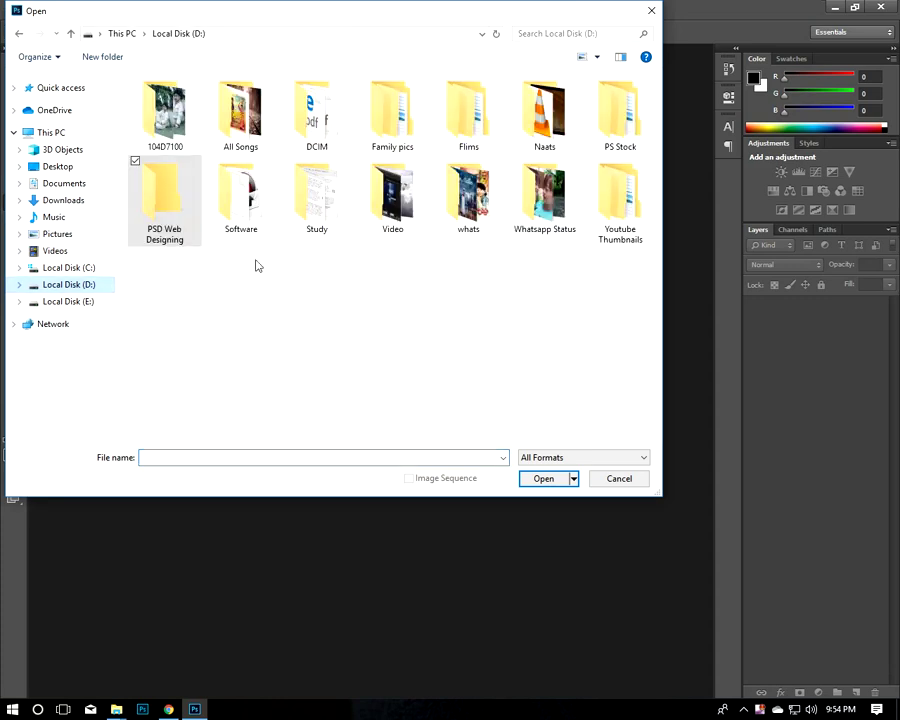
mouse_move(392, 195)
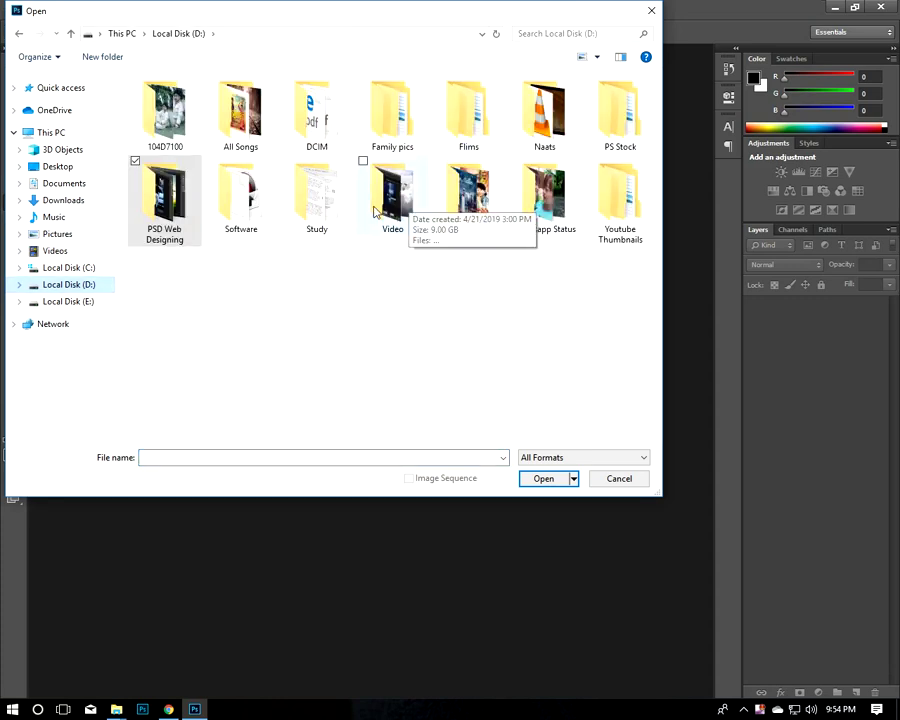
click(78, 202)
click(258, 243)
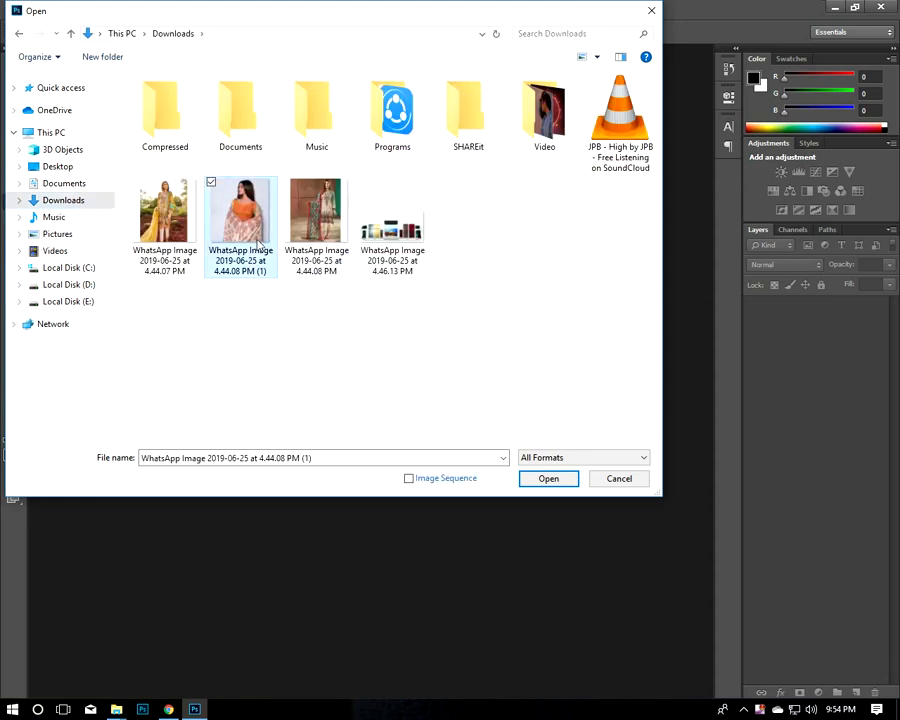
double_click(258, 226)
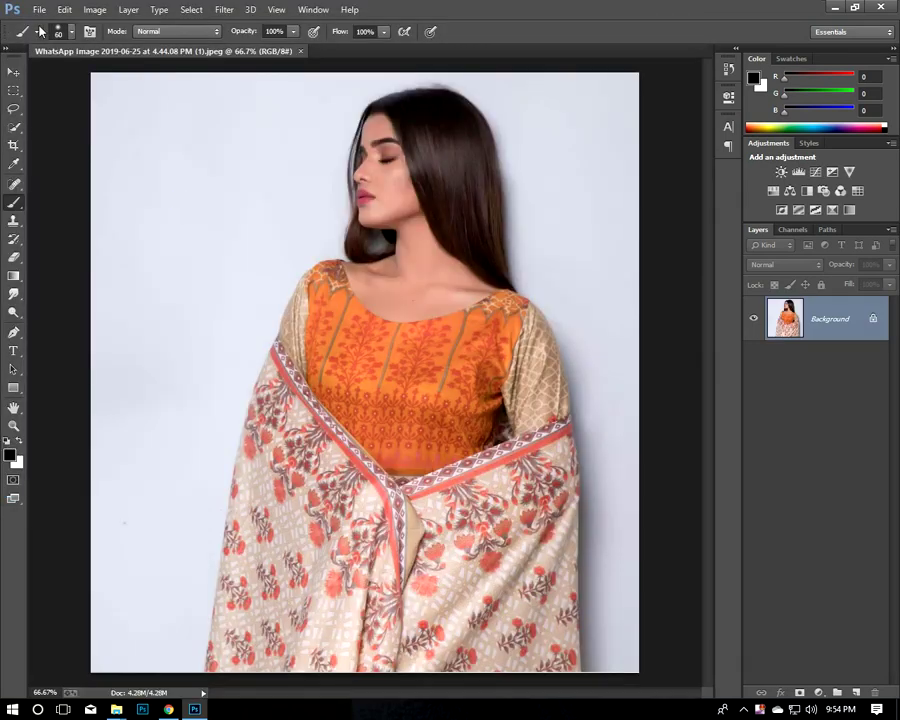
Step: Quick-select the woman's hair, orange top, shawl and right sleeve, subtracting the bulge beside the sleeve
click(14, 128)
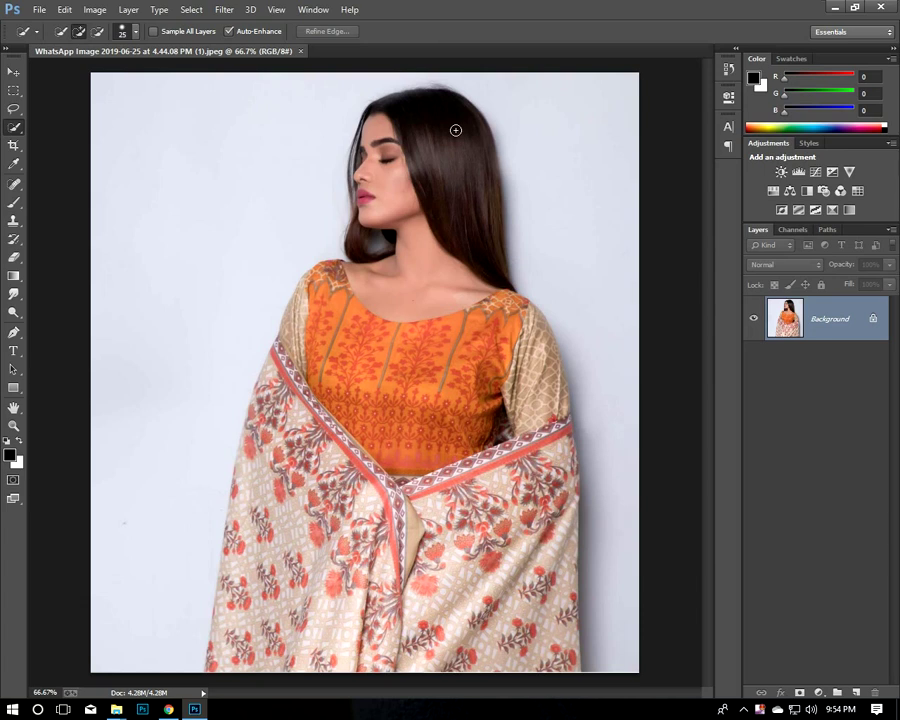
drag(452, 124, 353, 321)
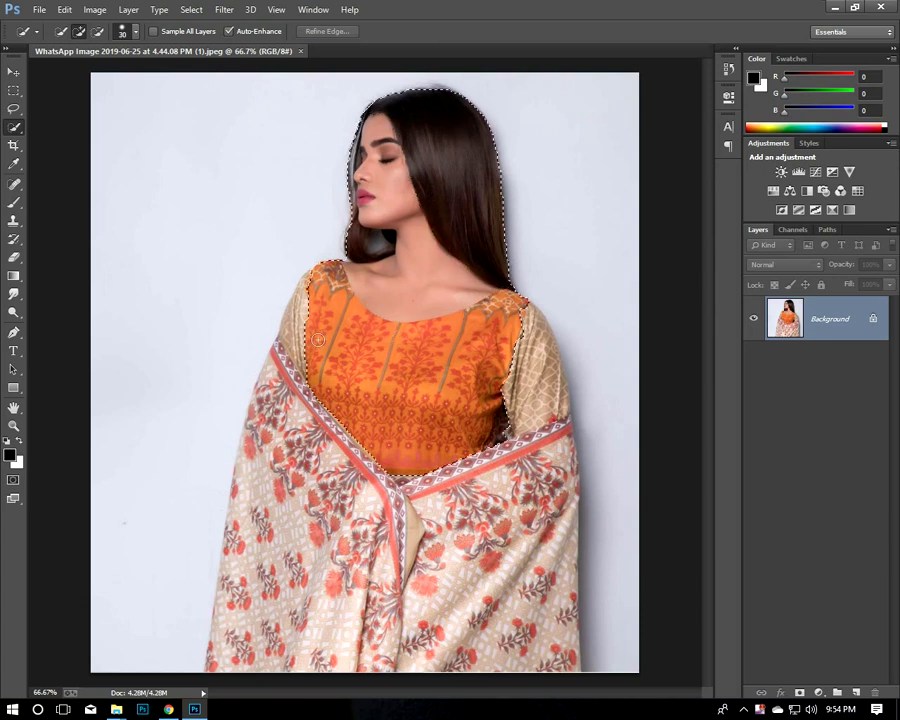
key(bracketright)
key(bracketright)
key(bracketright)
mouse_move(341, 367)
mouse_down()
mouse_move(485, 618)
mouse_move(524, 392)
mouse_move(234, 662)
mouse_move(297, 380)
mouse_move(269, 408)
mouse_up()
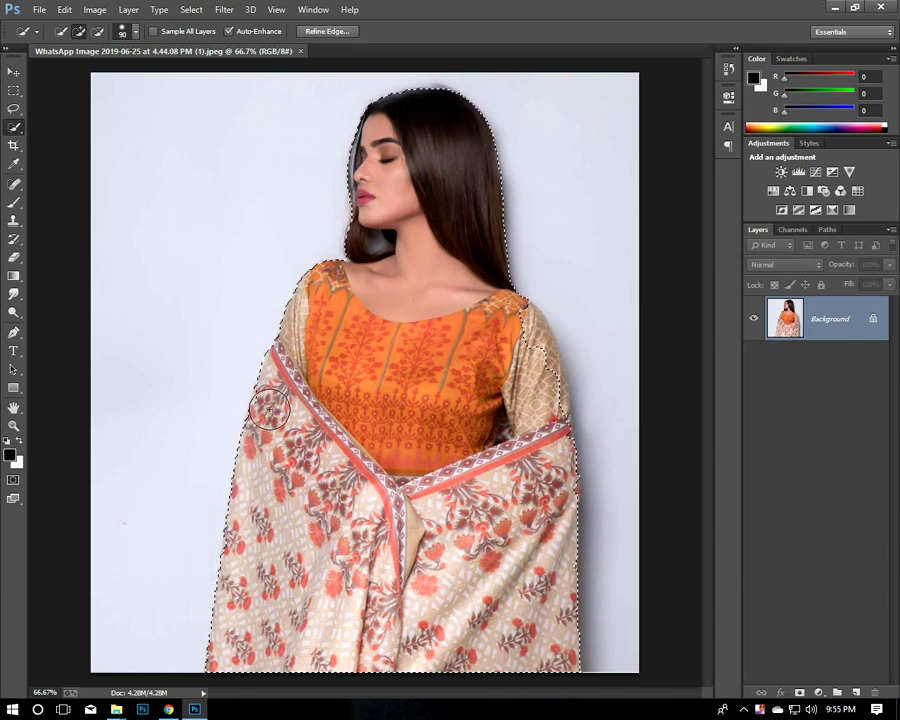
key(bracketleft)
key(bracketleft)
key(bracketleft)
drag(531, 320, 557, 427)
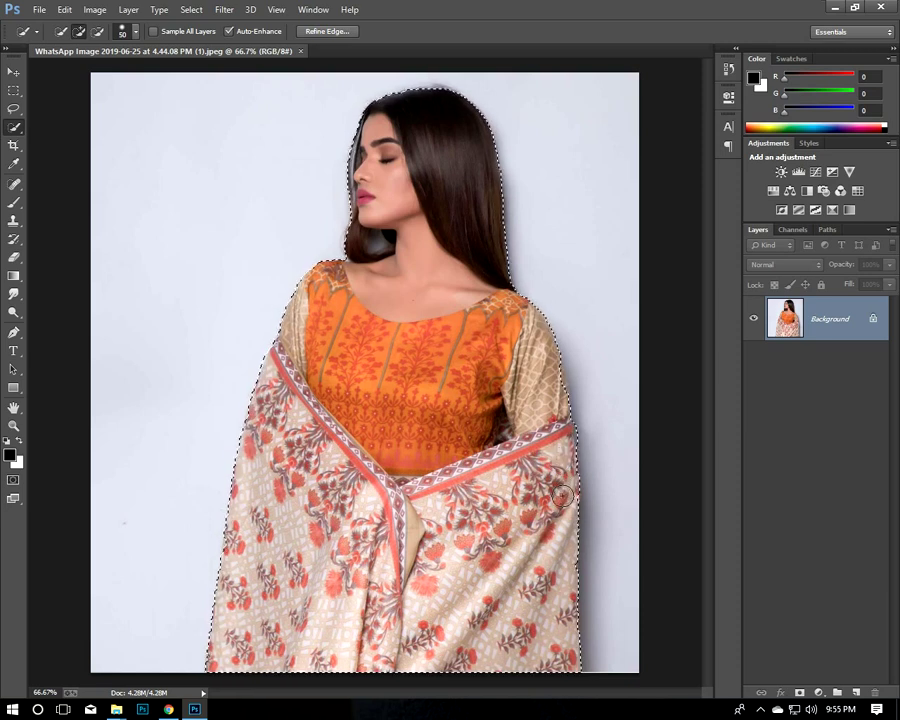
click(556, 400)
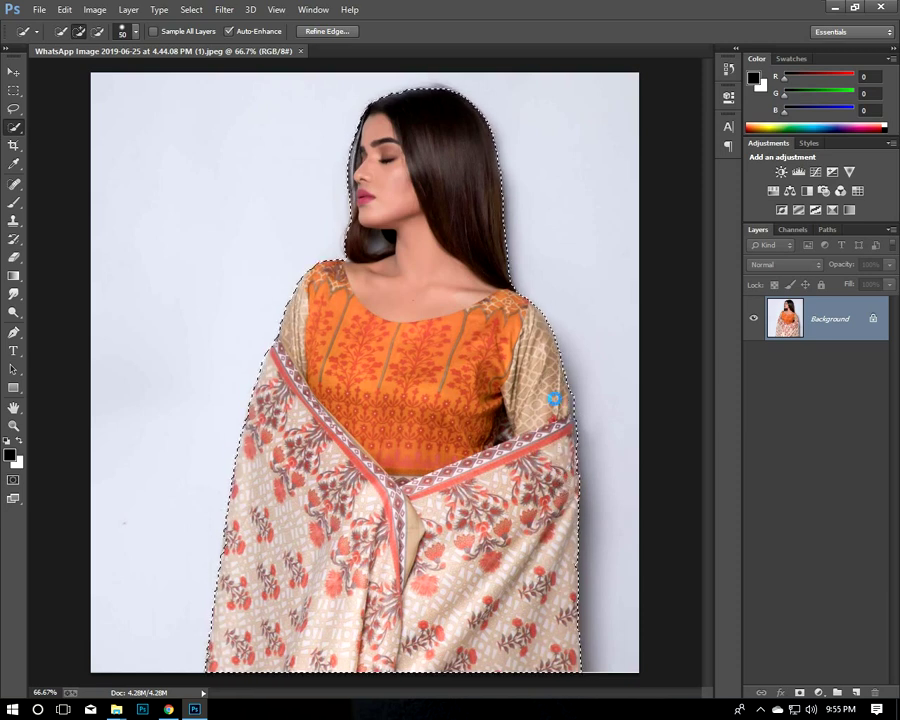
key(alt)
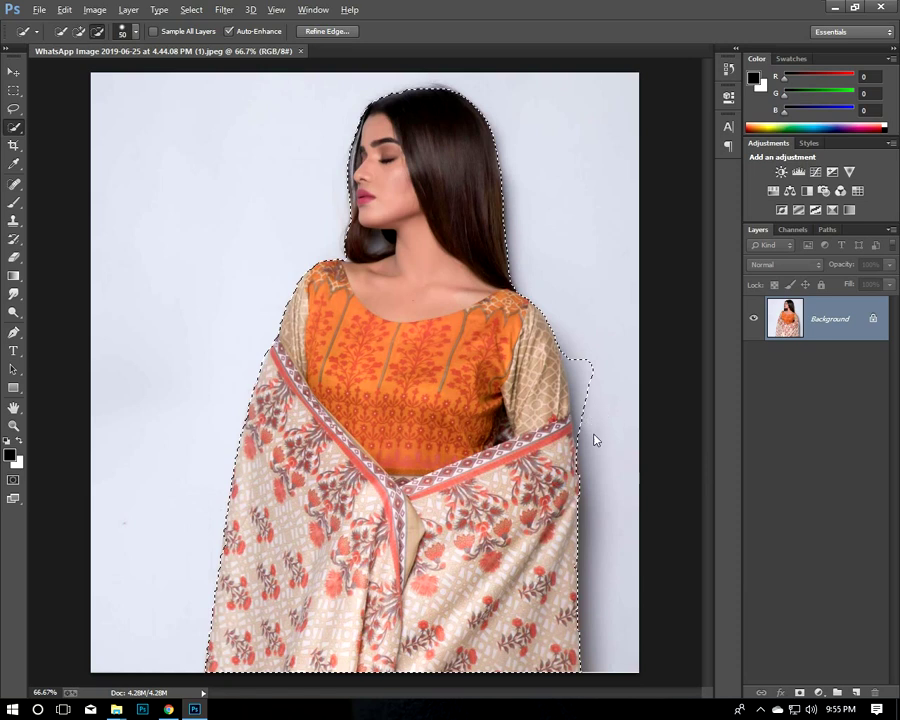
alt+click(582, 350)
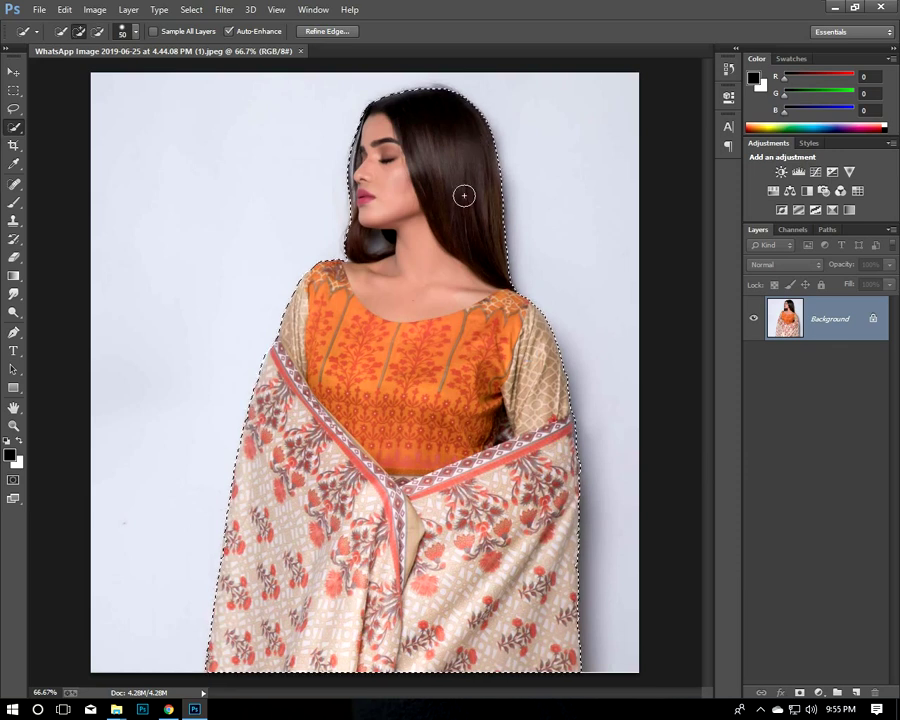
Step: Convert the Background to Layer 0 and add a layer mask from the selection
double_click(843, 320)
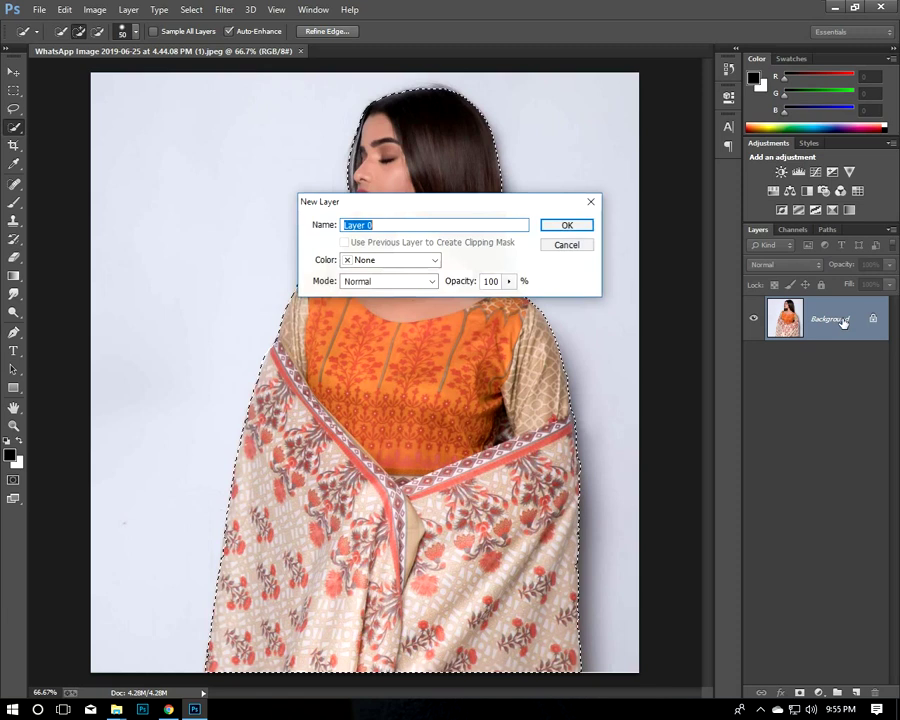
click(567, 225)
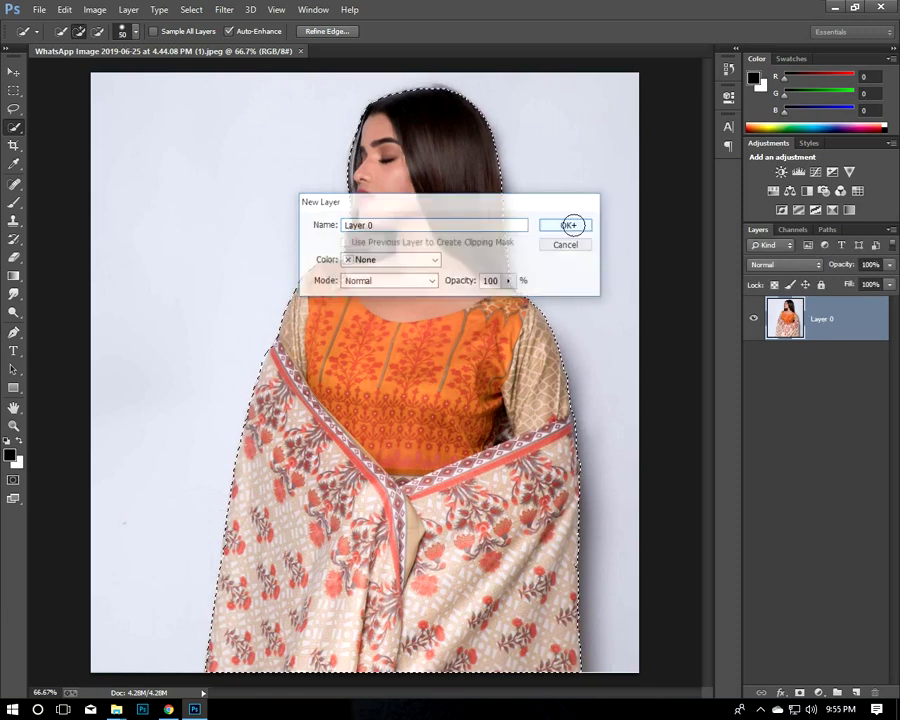
click(799, 691)
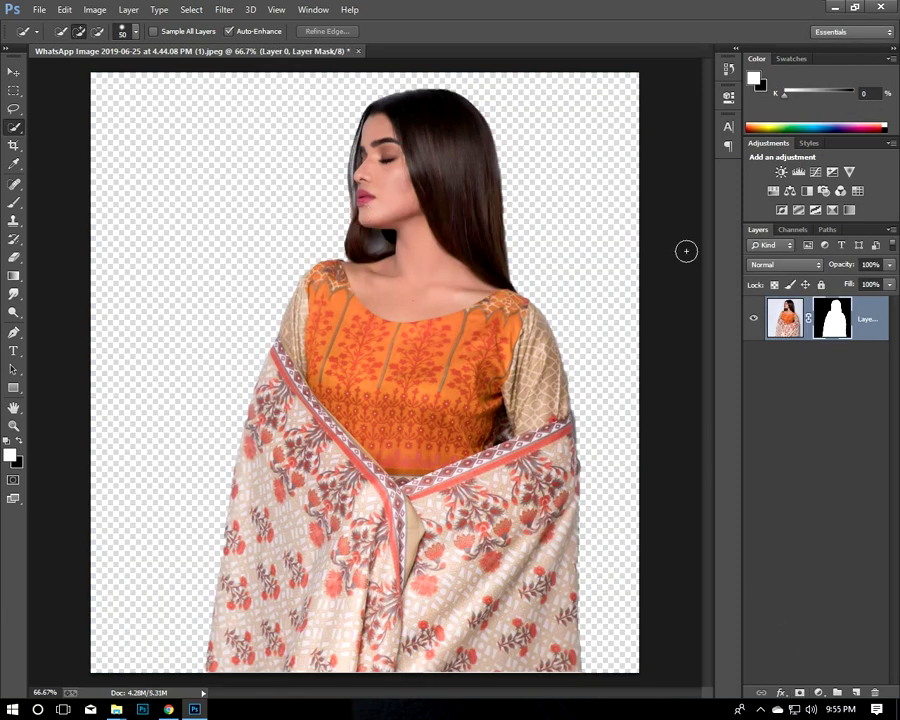
Step: In Refine Mask, brush the hair edges beside the face and near the neck
right_click(833, 318)
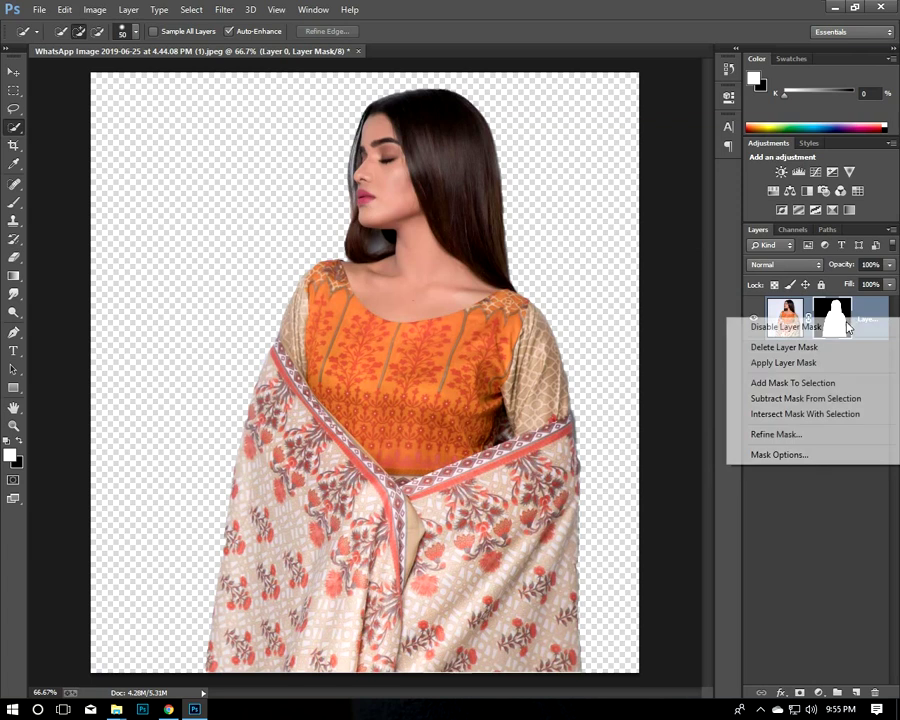
click(757, 435)
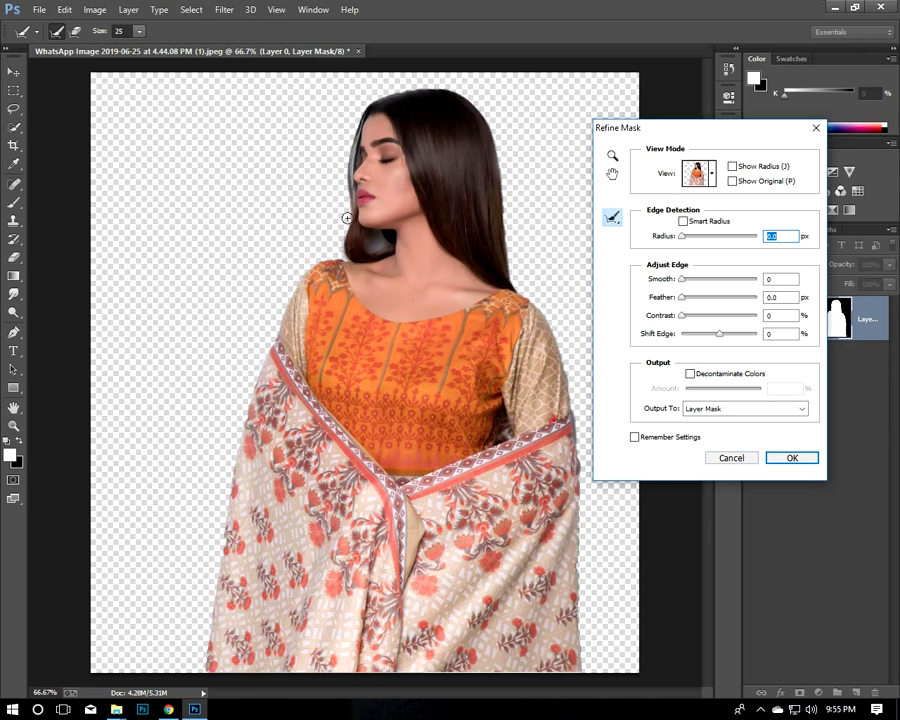
drag(362, 100, 379, 216)
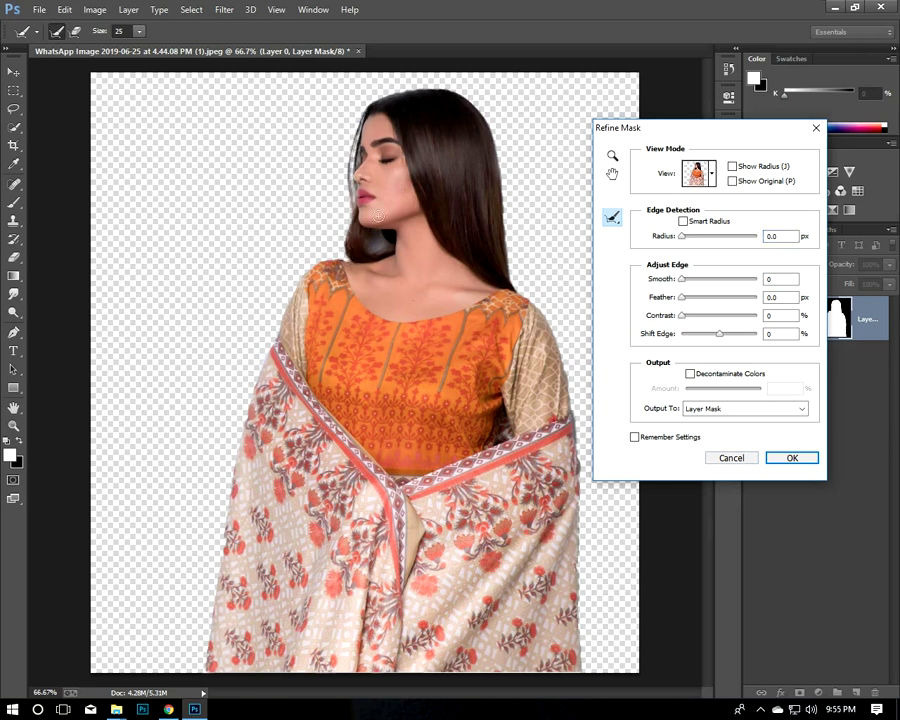
drag(327, 249, 362, 253)
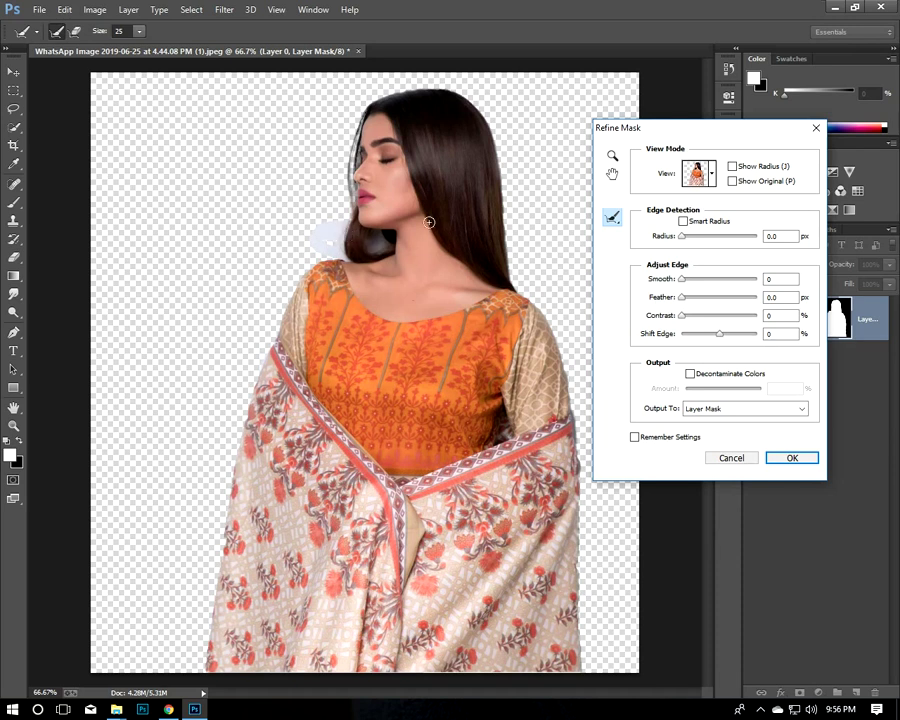
click(612, 174)
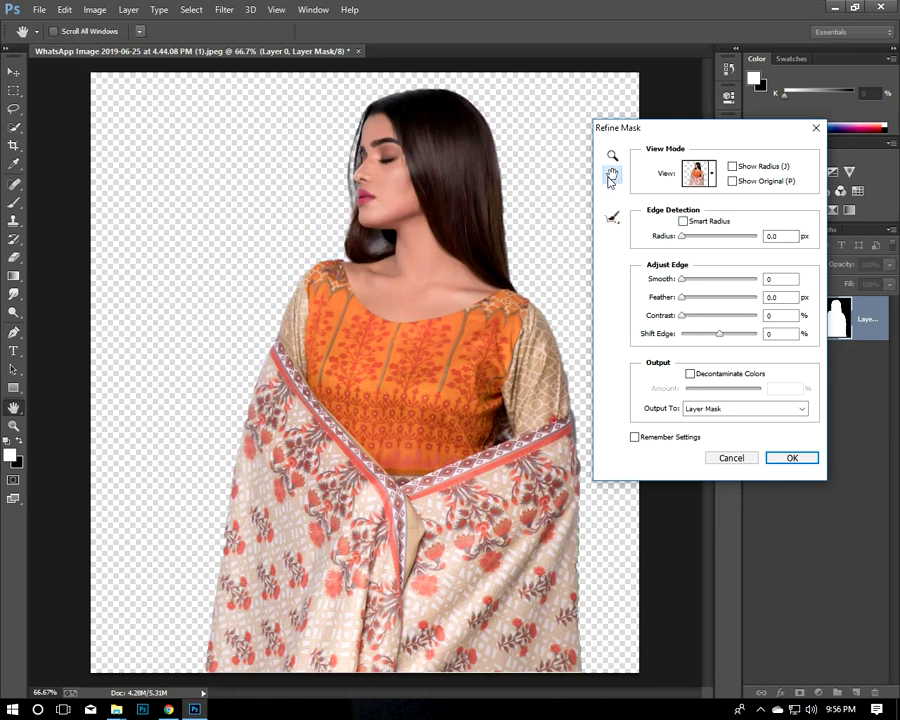
click(612, 155)
click(612, 217)
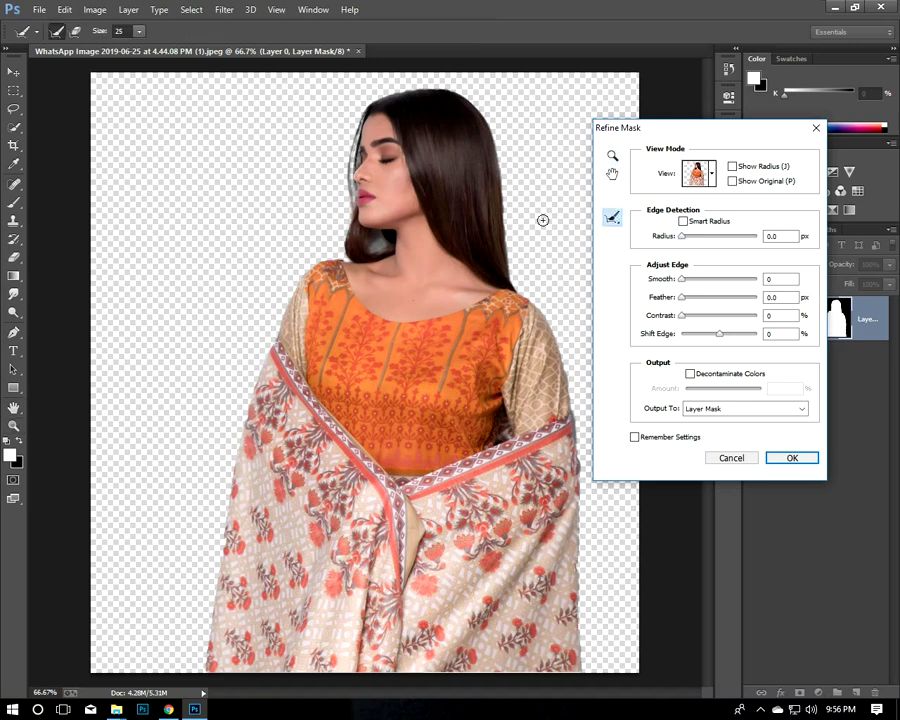
click(612, 156)
Step: Refine the face and right hair edges, then apply Contrast 72% and Feather 2.2 px
mouse_move(401, 306)
mouse_down()
mouse_move(434, 354)
mouse_move(426, 503)
mouse_move(390, 652)
mouse_up()
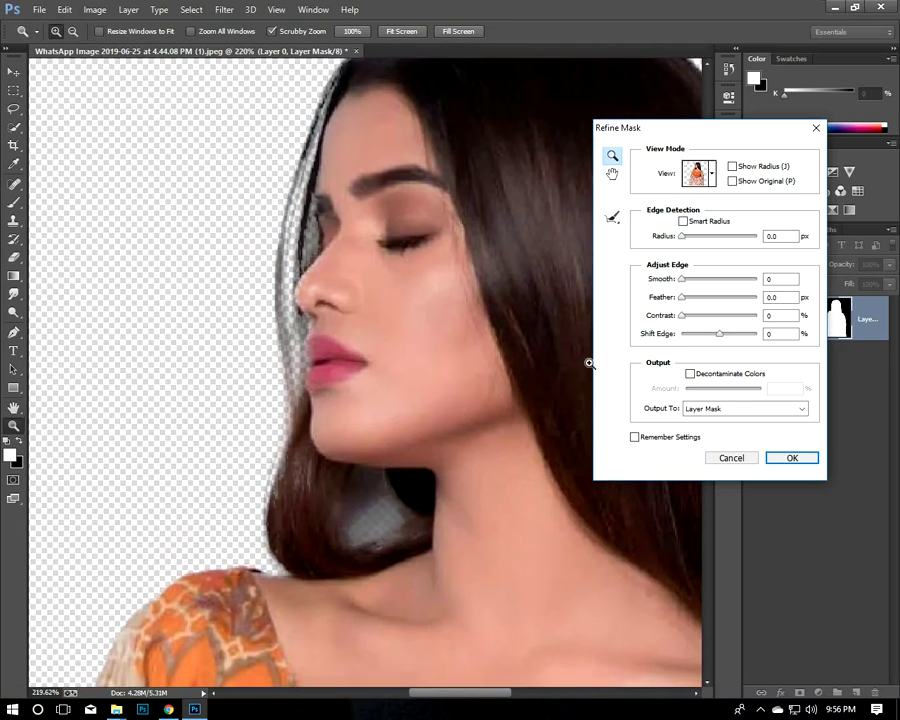
alt+click(374, 474)
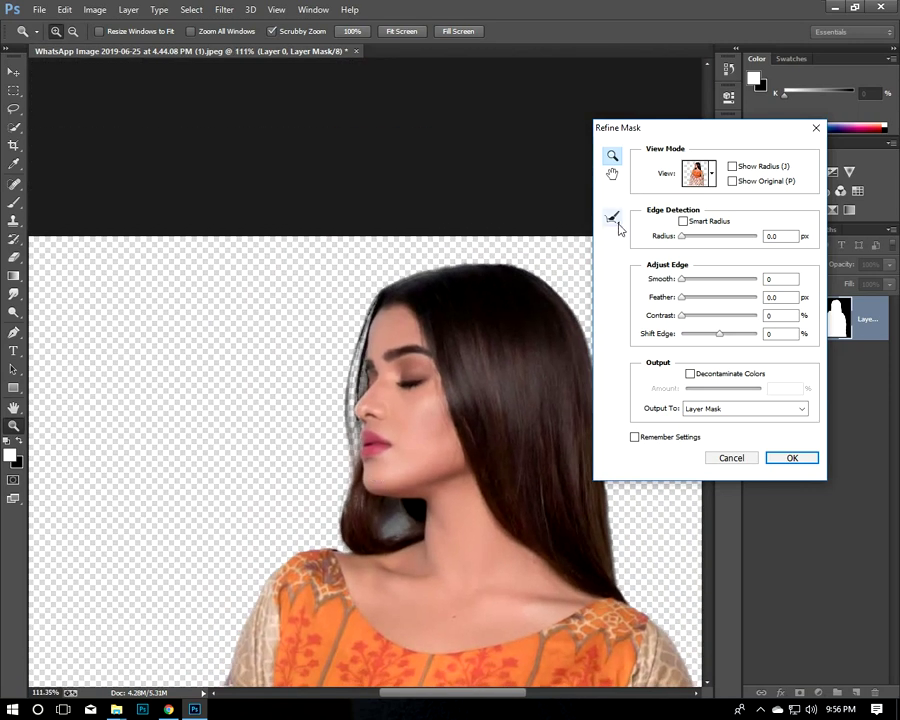
click(613, 218)
mouse_move(328, 504)
mouse_down()
mouse_move(350, 420)
mouse_move(449, 268)
mouse_move(240, 218)
mouse_up()
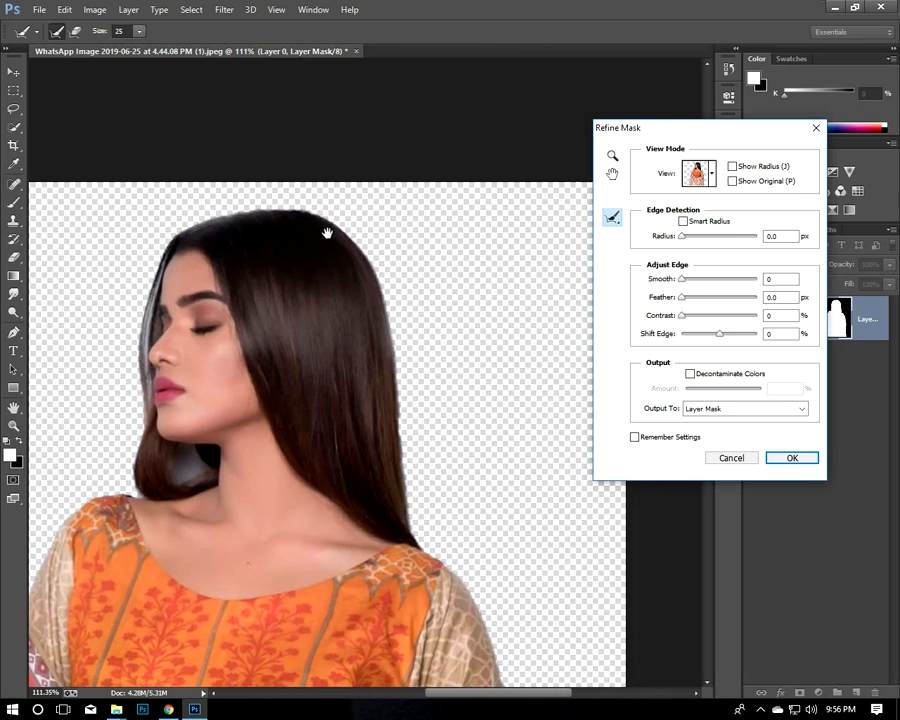
drag(420, 548, 208, 167)
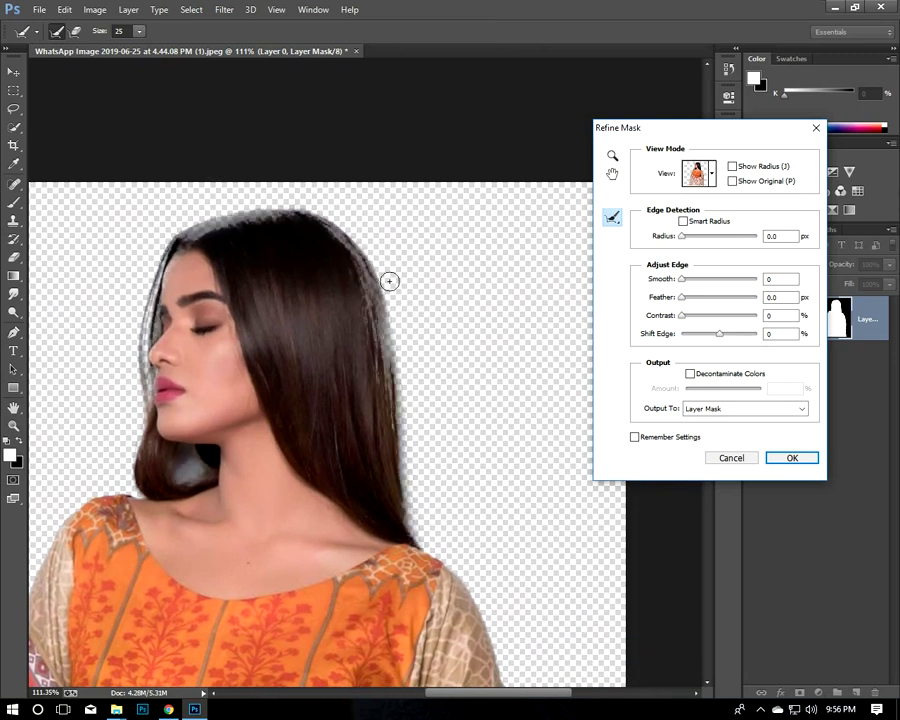
key(ctrl+0)
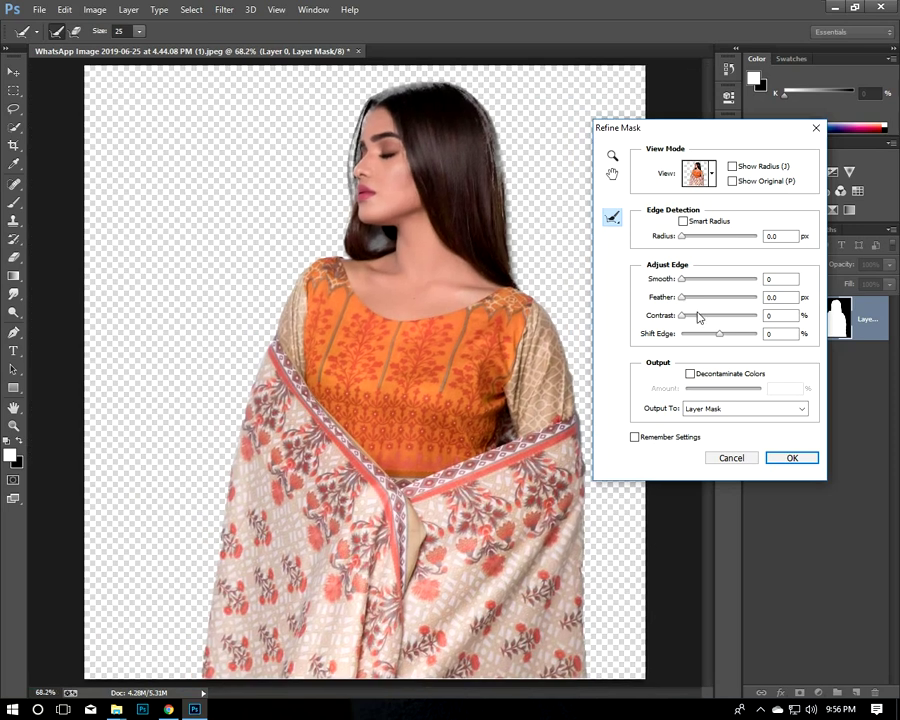
drag(725, 319, 735, 322)
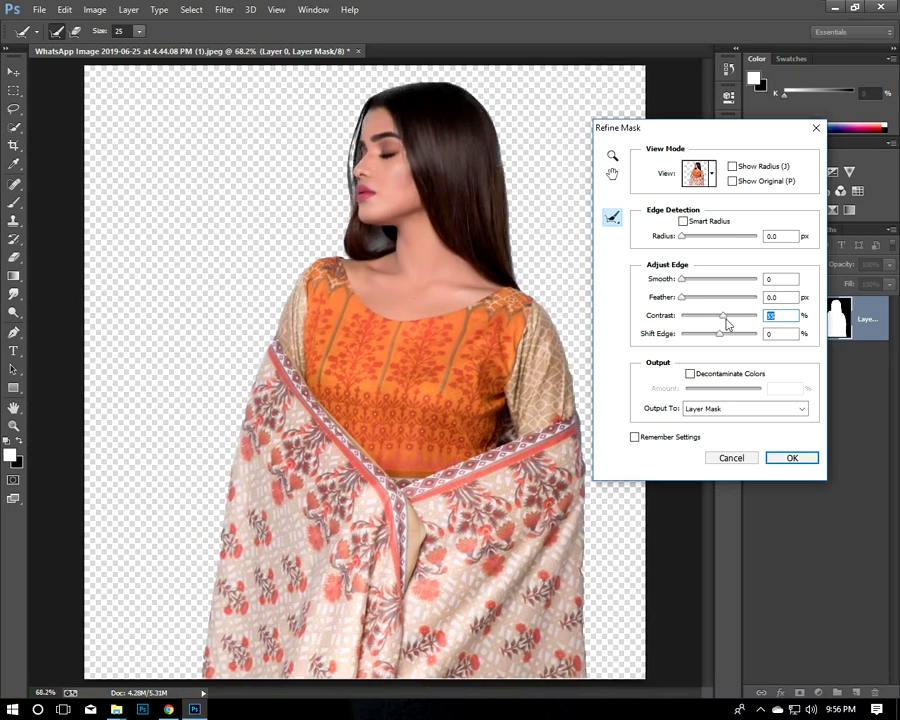
drag(690, 298, 687, 298)
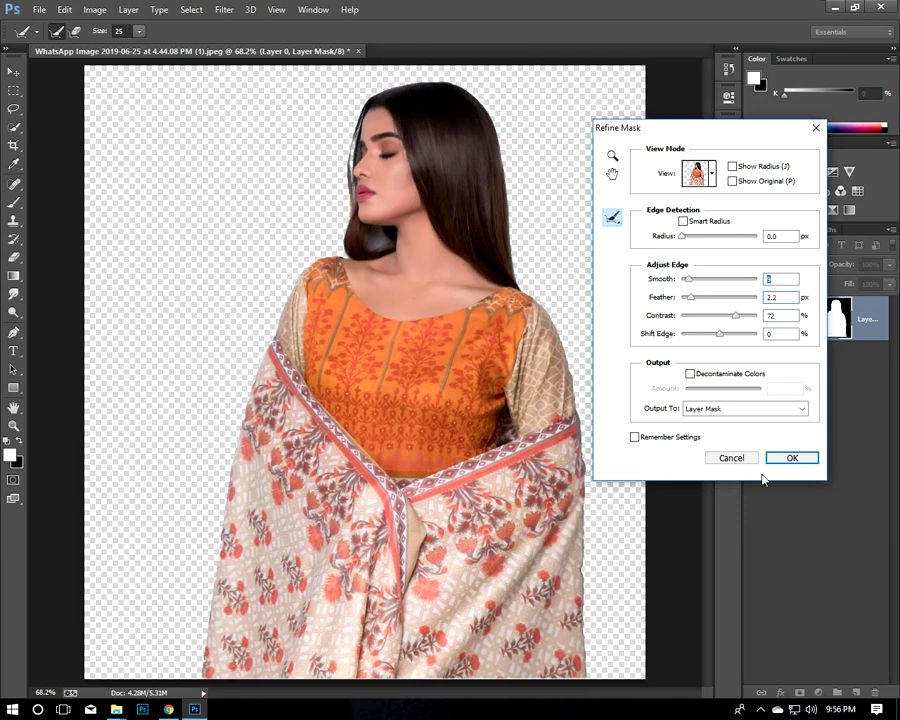
click(792, 458)
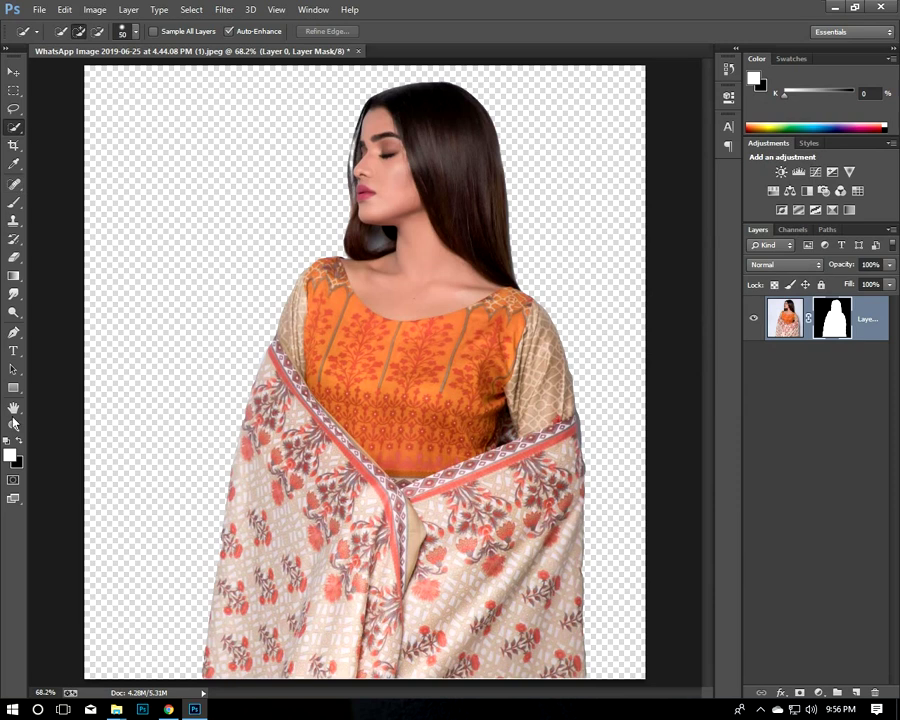
Step: Lasso the gap between the hair and neck and fill it on the mask to hide it
click(15, 334)
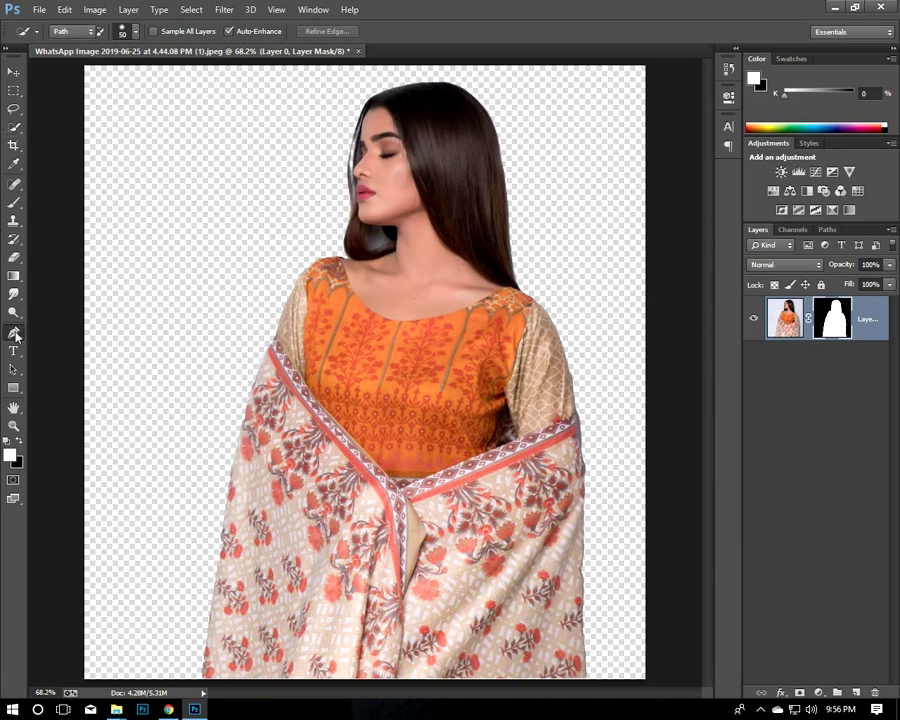
click(16, 112)
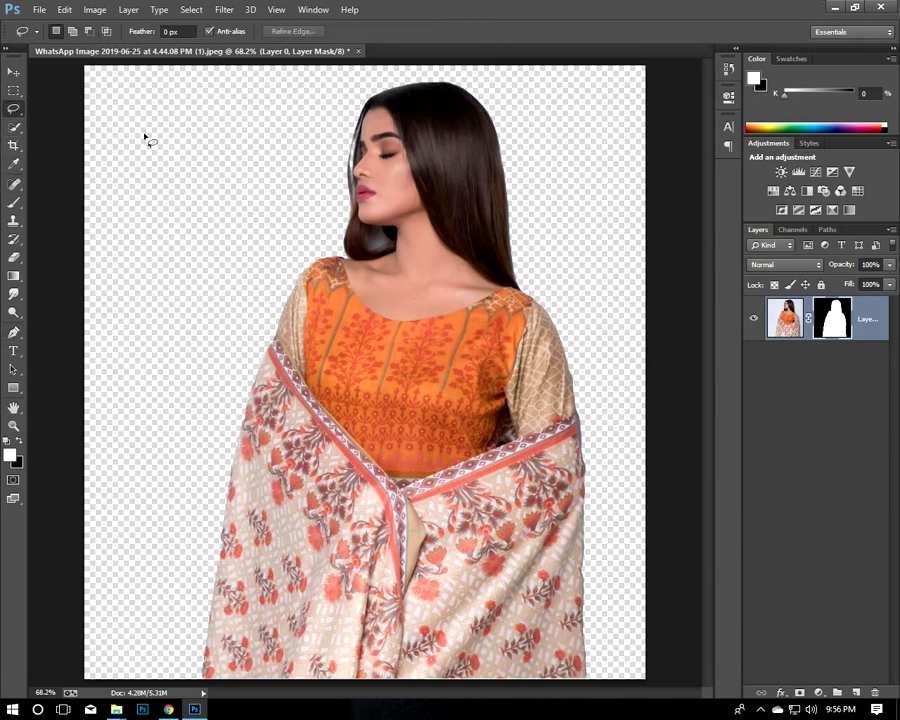
key(ctrl+plus)
key(ctrl+plus)
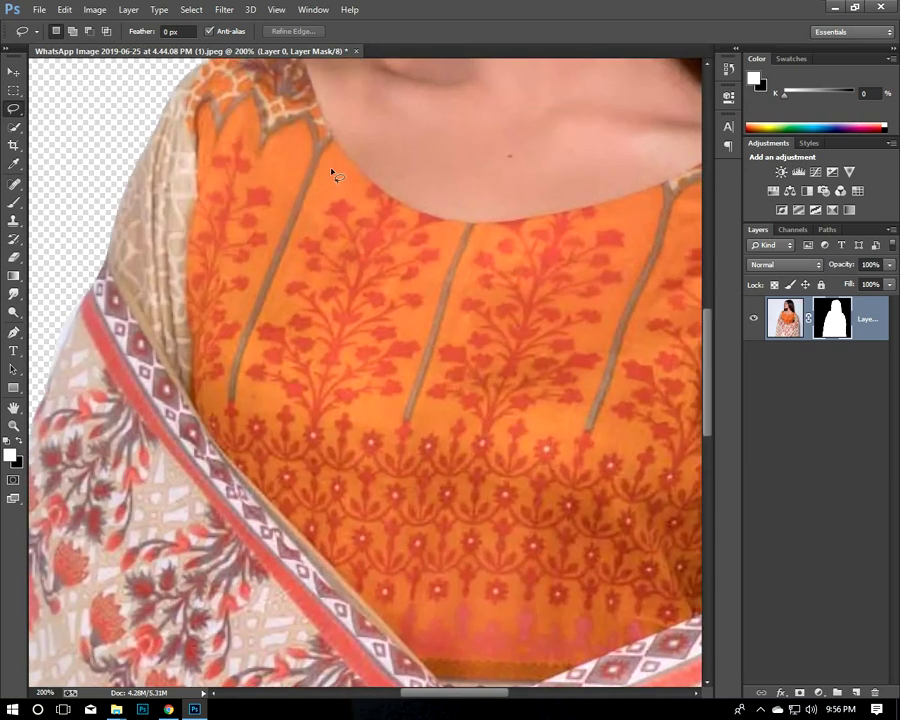
drag(362, 142, 312, 444)
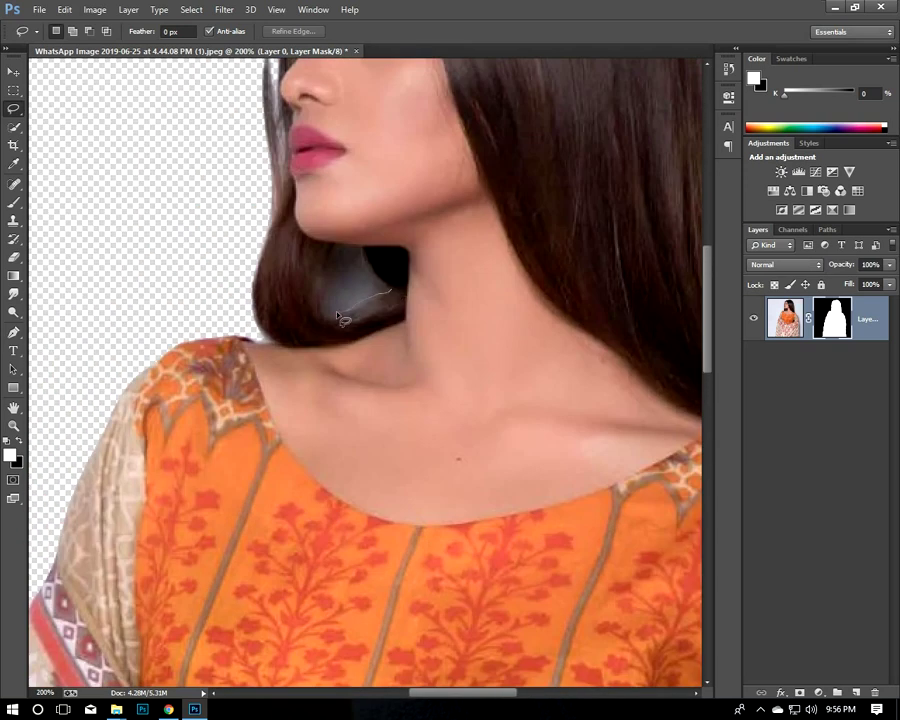
mouse_move(336, 280)
mouse_down()
mouse_move(368, 266)
mouse_move(400, 300)
mouse_up()
key(alt+BackSpace)
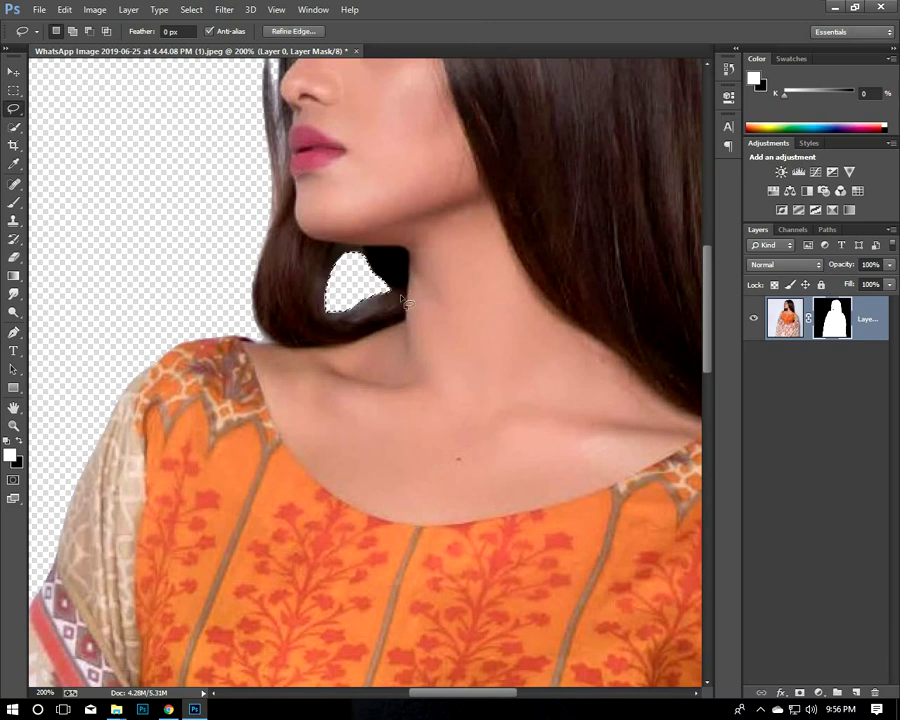
key(ctrl+d)
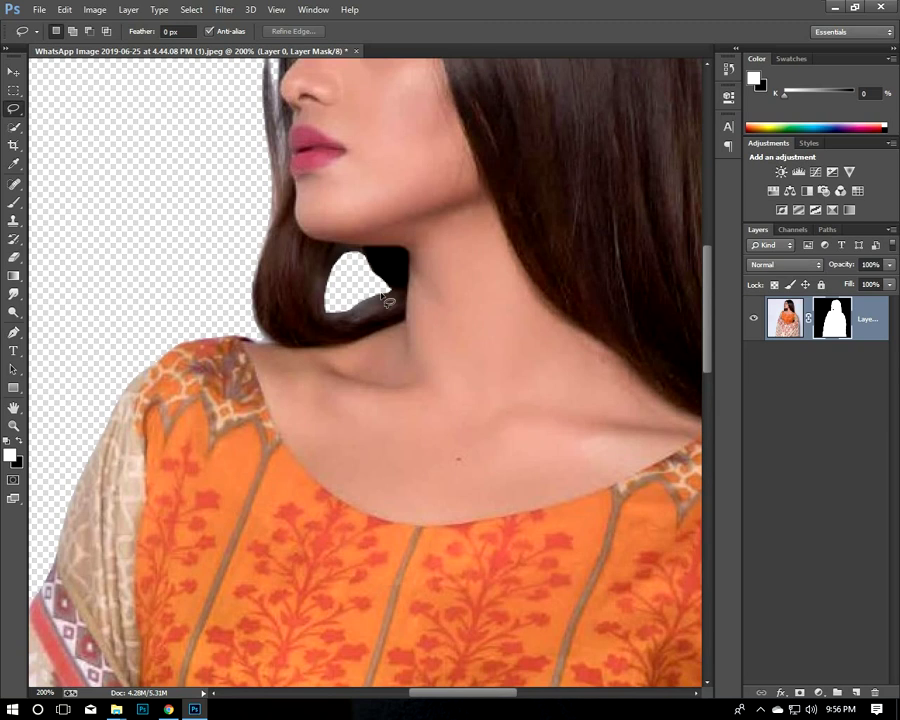
scroll(524, 372, down, 5)
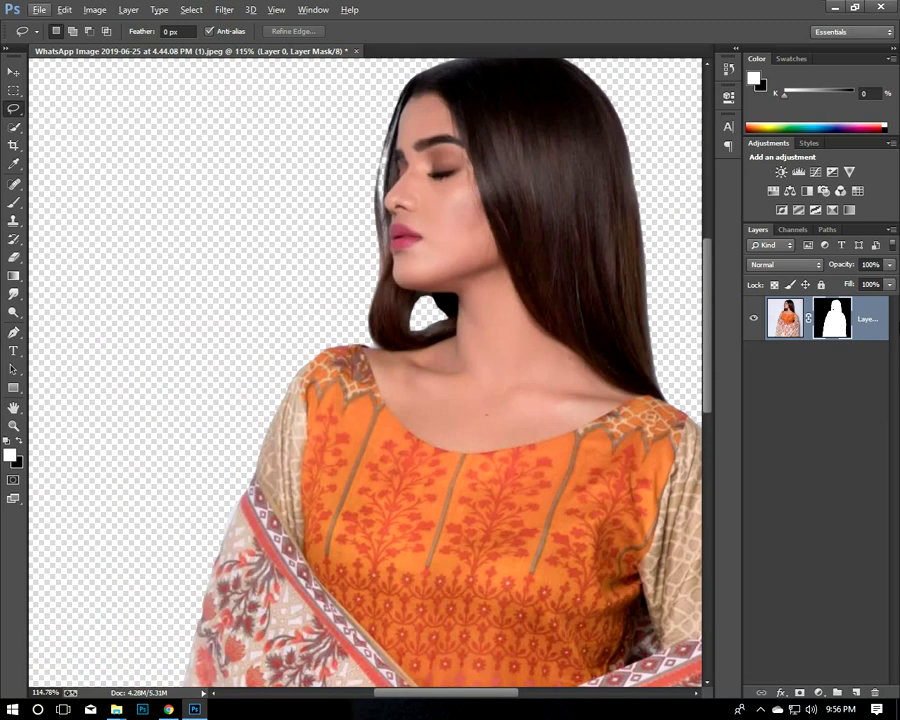
Step: Refine the mask around the hair–neck gap with Contrast 77% and Feather 5.0 px
right_click(833, 330)
click(748, 439)
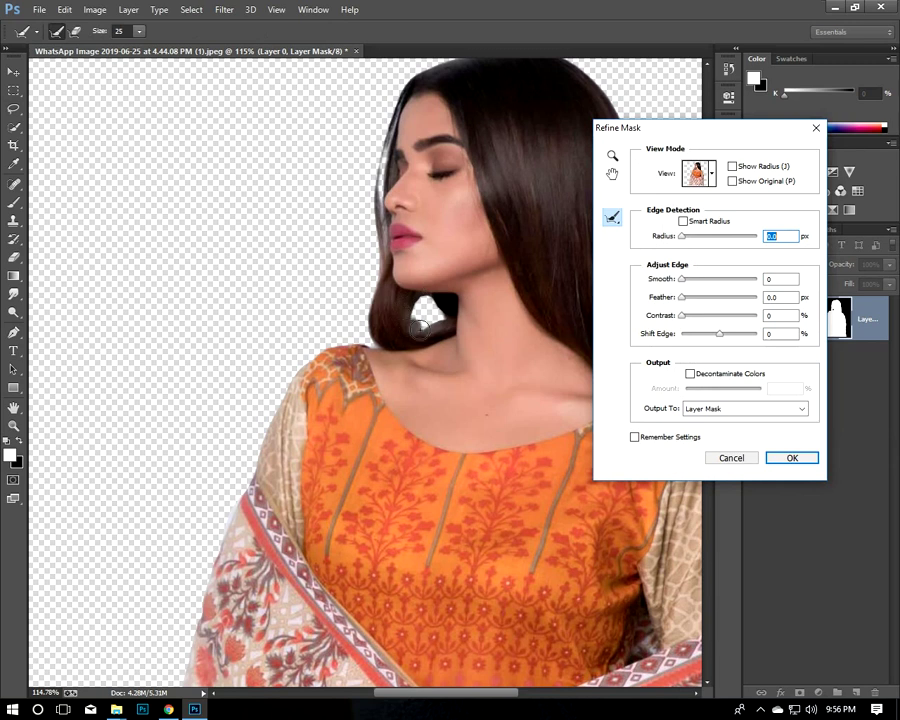
drag(479, 327, 410, 300)
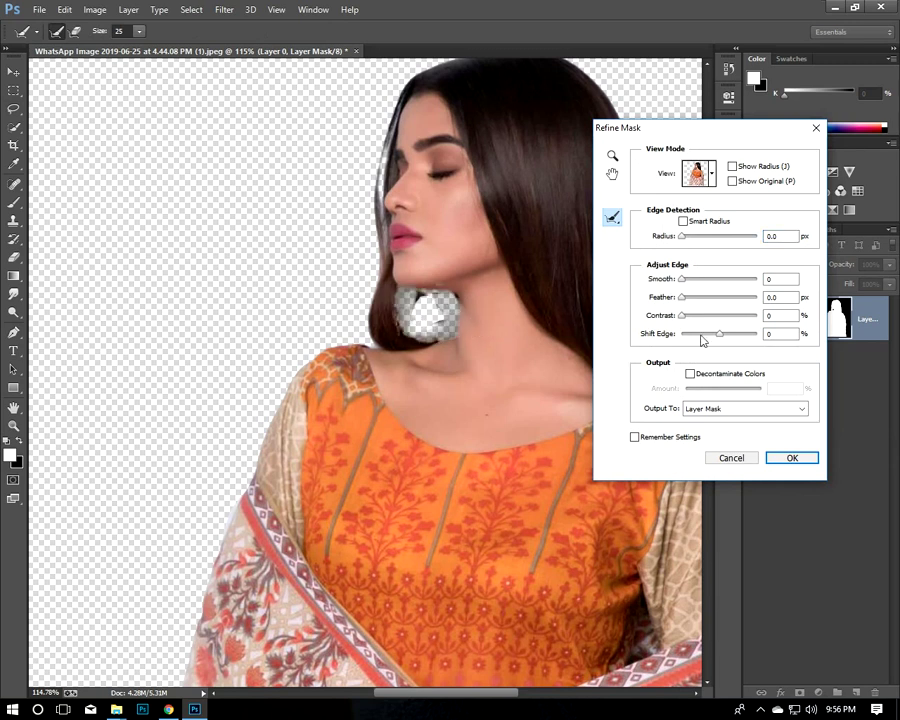
mouse_move(705, 318)
mouse_down()
mouse_move(740, 316)
mouse_move(697, 302)
mouse_move(712, 304)
mouse_up()
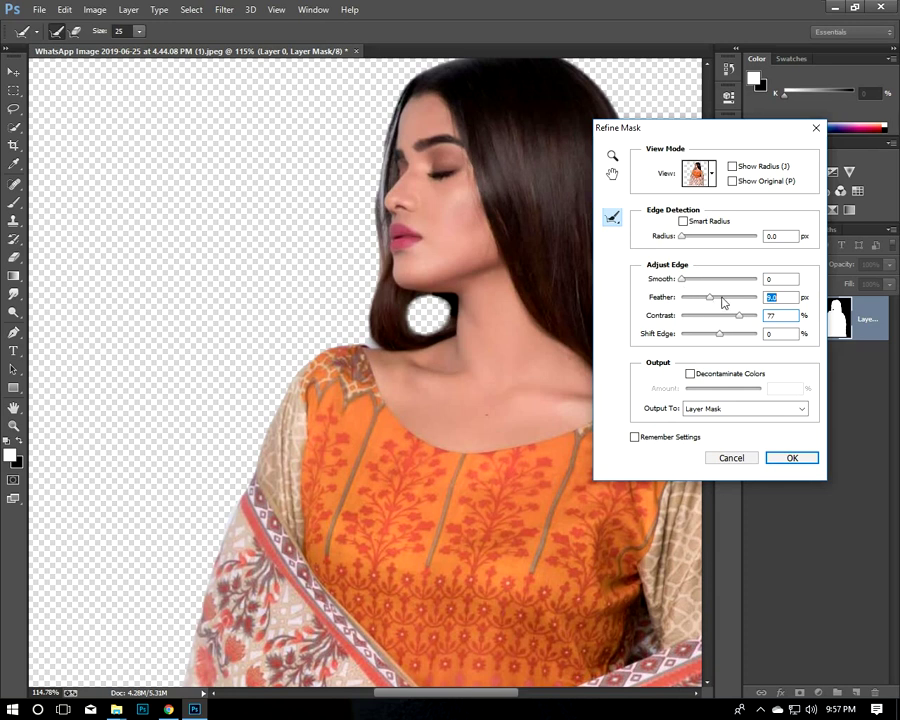
mouse_move(712, 302)
mouse_down()
mouse_move(694, 306)
mouse_move(690, 282)
mouse_up()
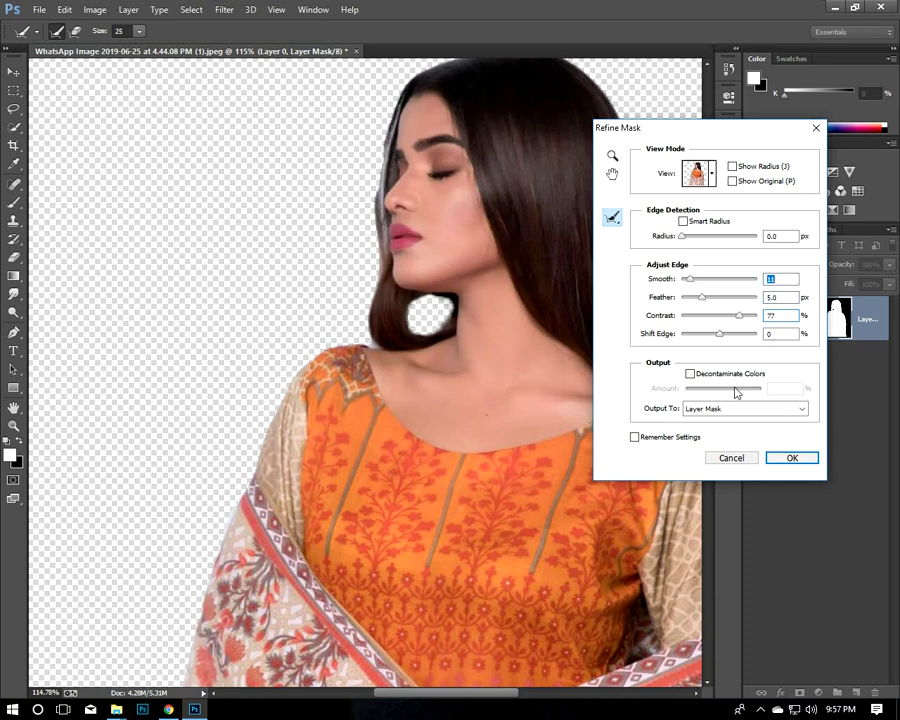
click(788, 457)
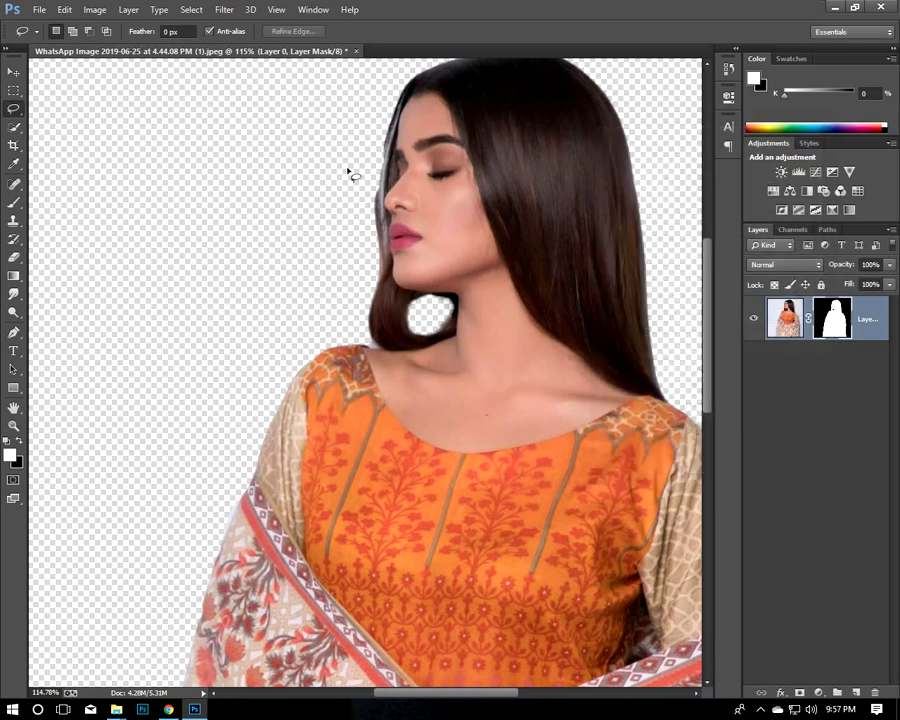
Step: Brush the mask along the hair by the face, then refine it with Contrast 28% and Feather 0.0 px
key(b)
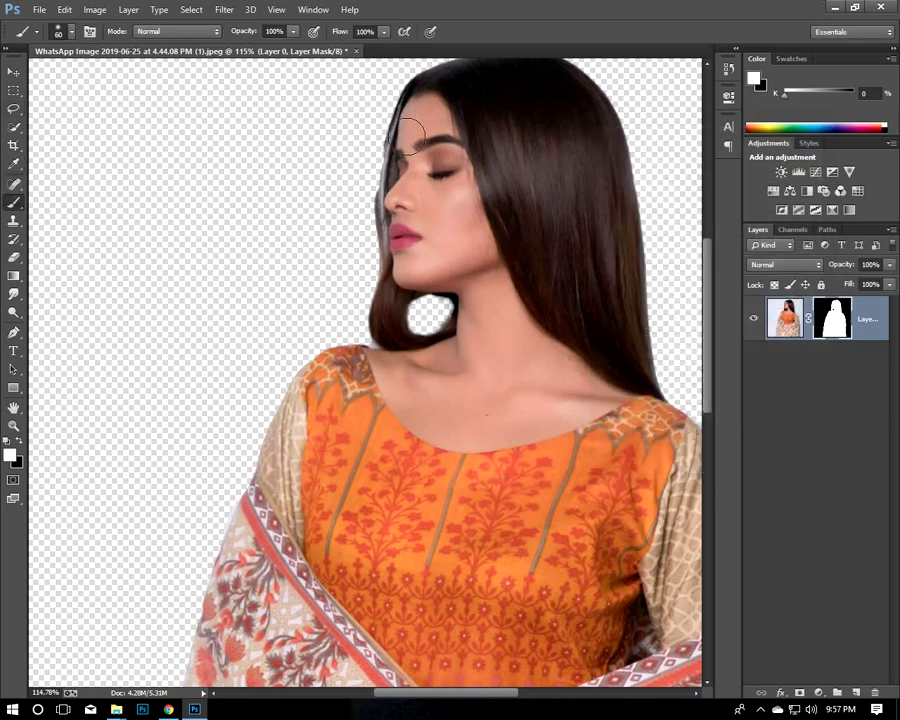
drag(370, 150, 367, 178)
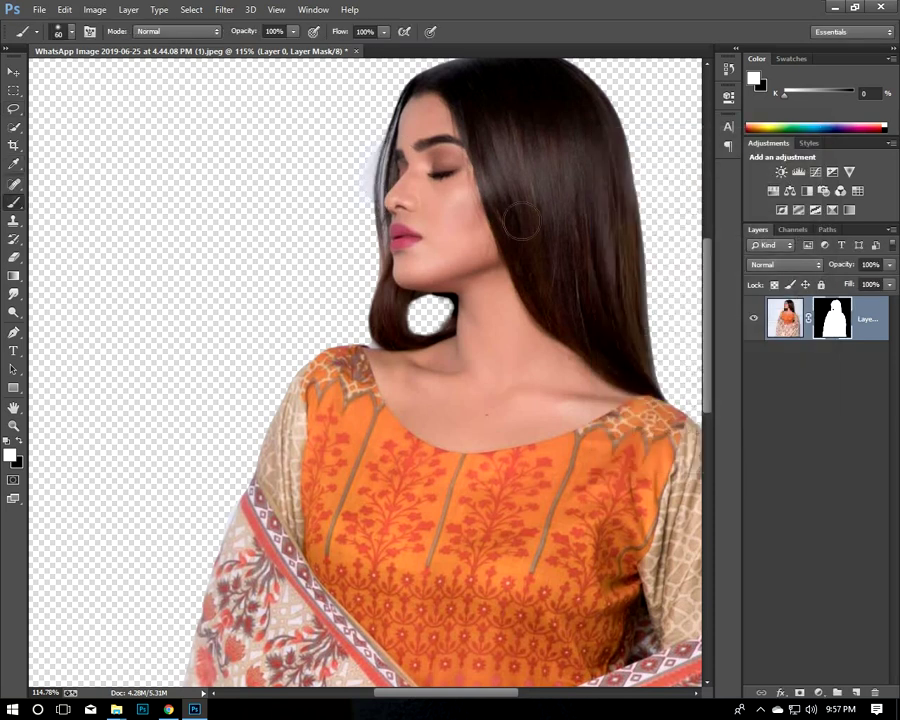
right_click(827, 328)
click(752, 440)
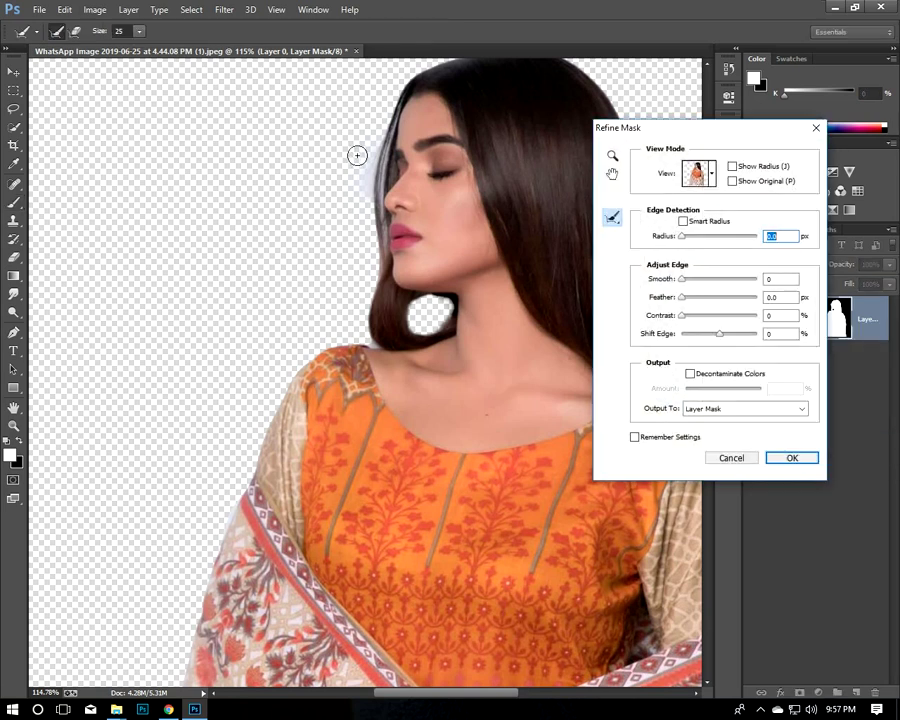
mouse_move(357, 155)
mouse_down()
mouse_move(376, 200)
mouse_move(388, 100)
mouse_up()
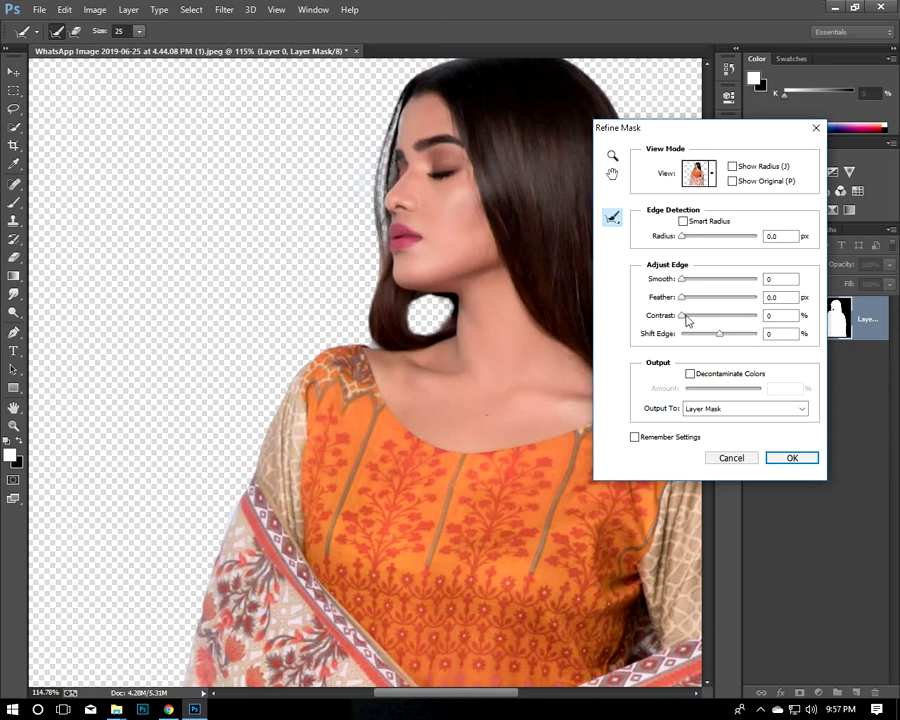
mouse_move(686, 297)
mouse_down()
mouse_move(707, 297)
mouse_move(682, 299)
mouse_up()
drag(392, 92, 388, 196)
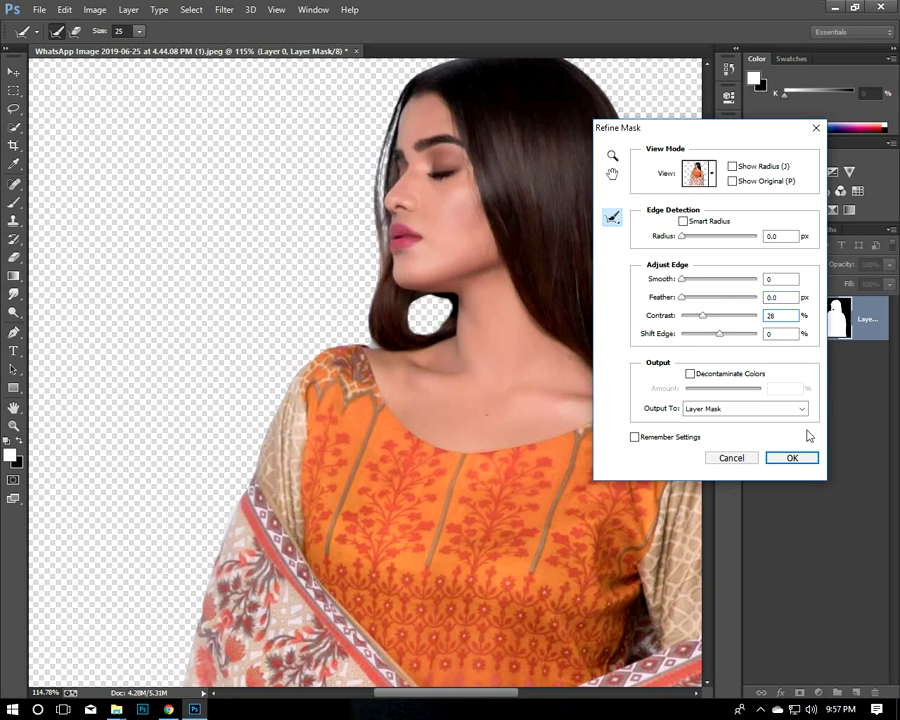
click(779, 456)
right_click(830, 312)
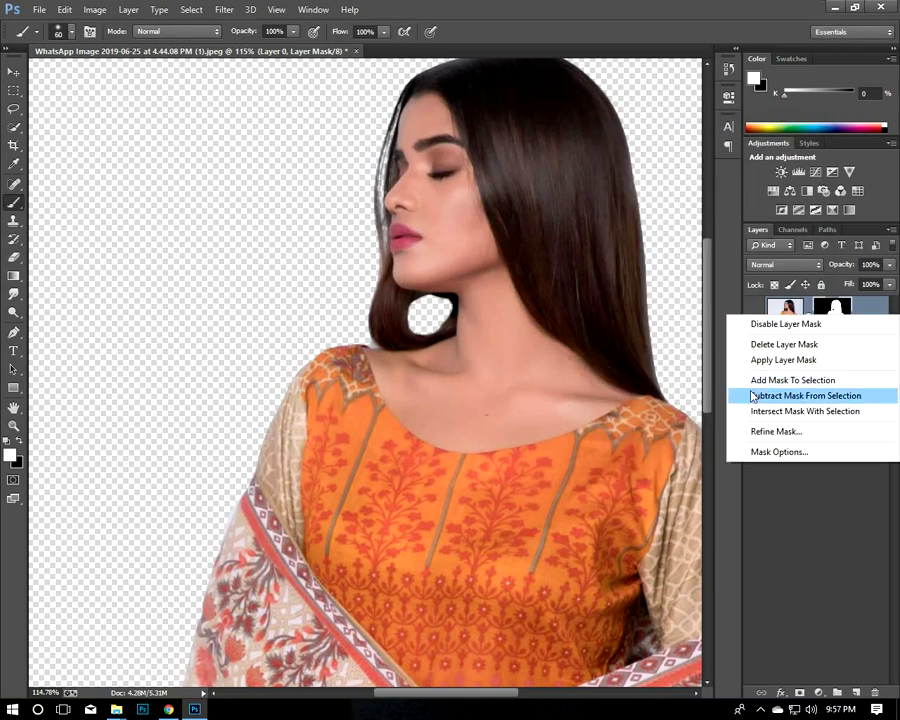
click(783, 359)
scroll(502, 335, down, 2)
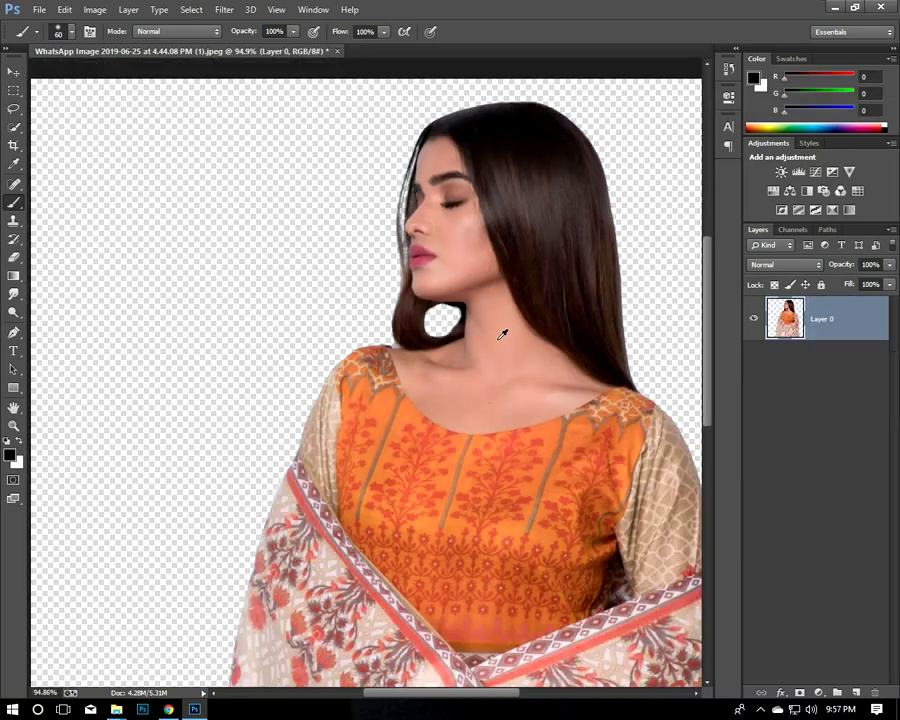
scroll(502, 335, down, 2)
scroll(500, 332, down, 1)
scroll(380, 300, up, 2)
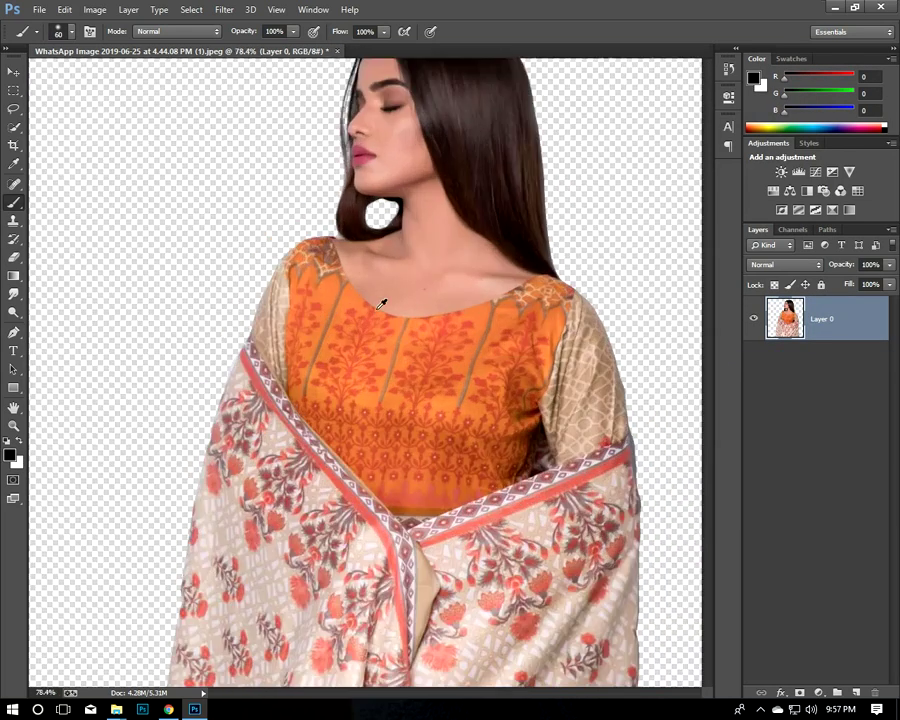
scroll(328, 234, up, 1)
scroll(328, 234, up, 1)
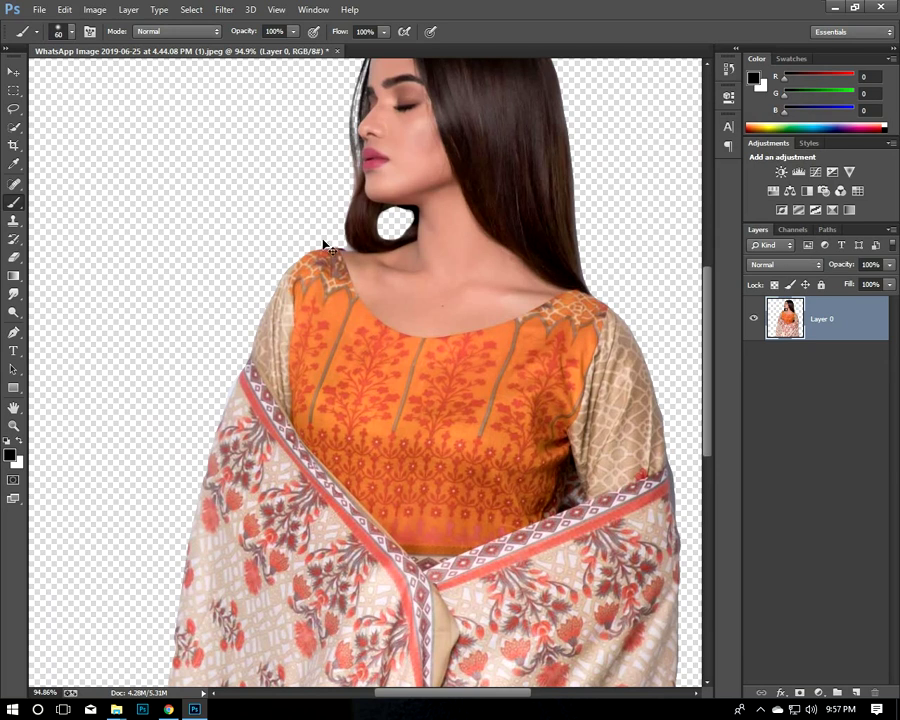
key(ctrl+z)
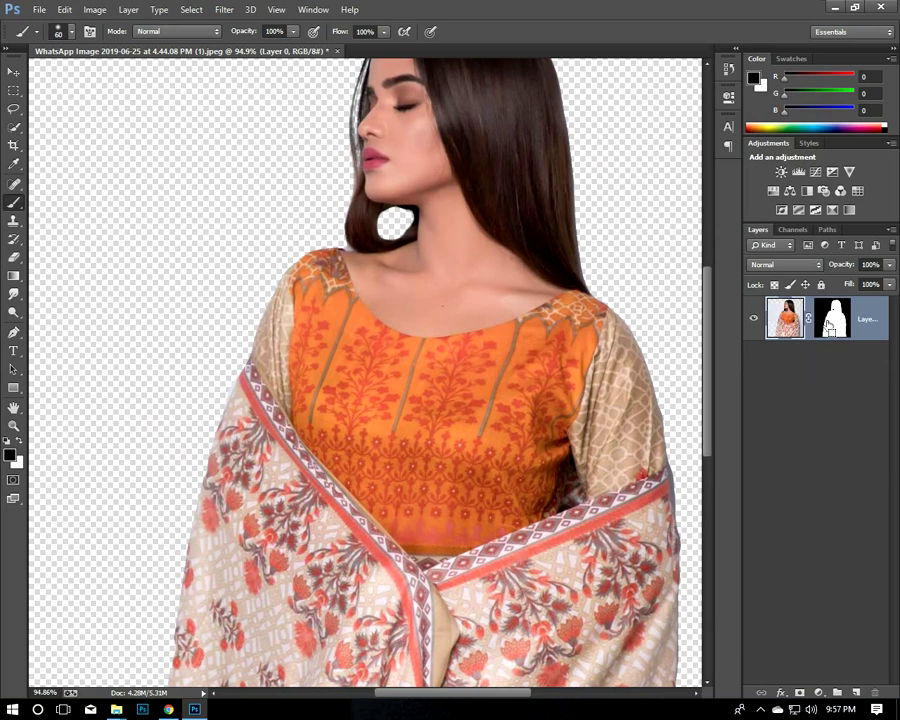
scroll(244, 234, up, 1)
scroll(393, 264, up, 2)
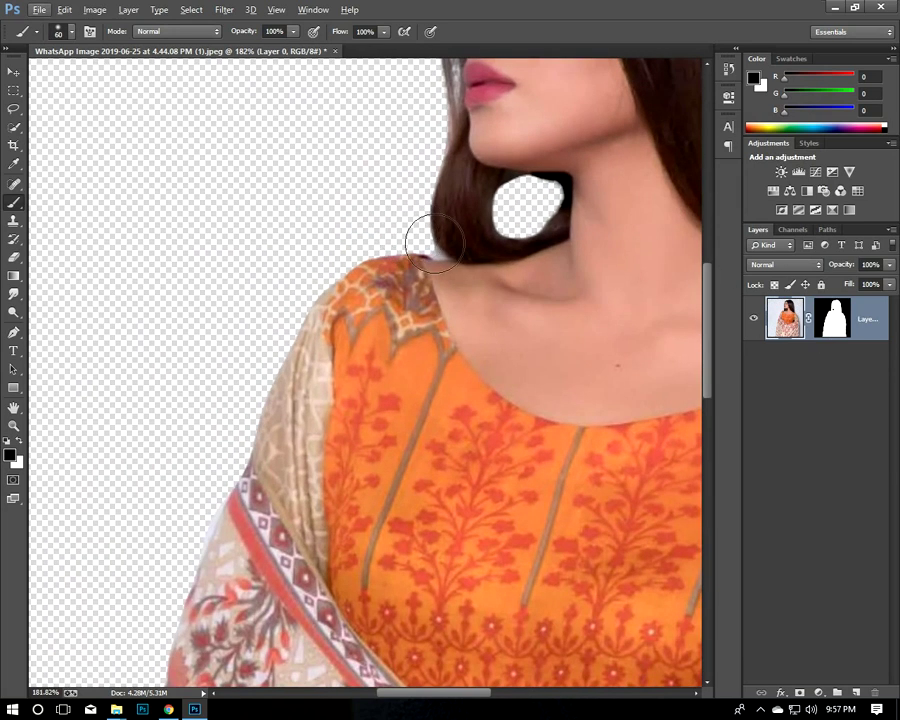
key(bracketleft)
key(bracketleft)
key(bracketleft)
key(bracketleft)
click(14, 126)
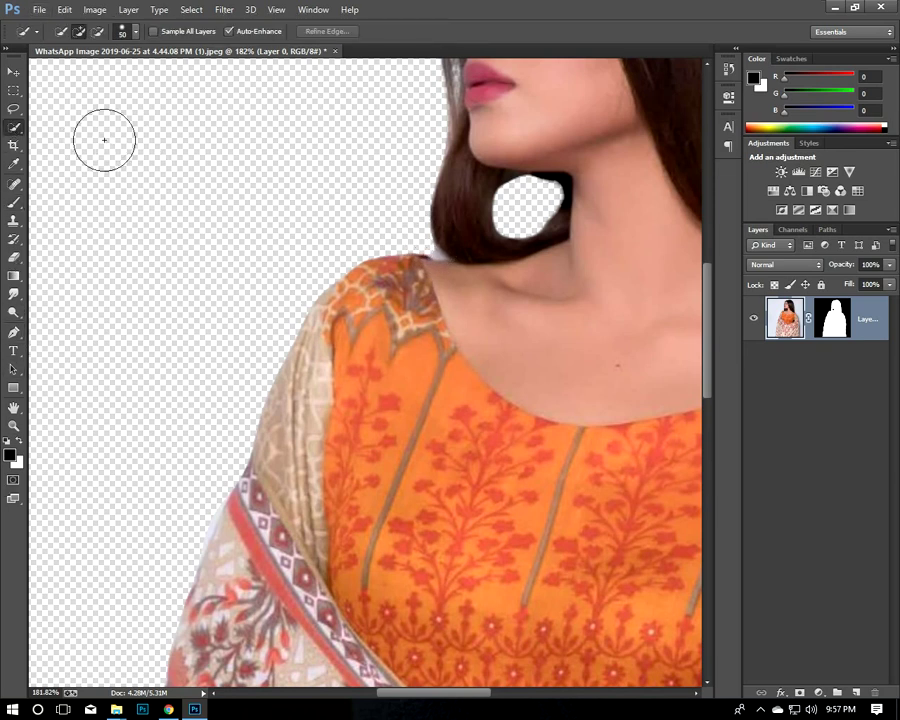
click(13, 108)
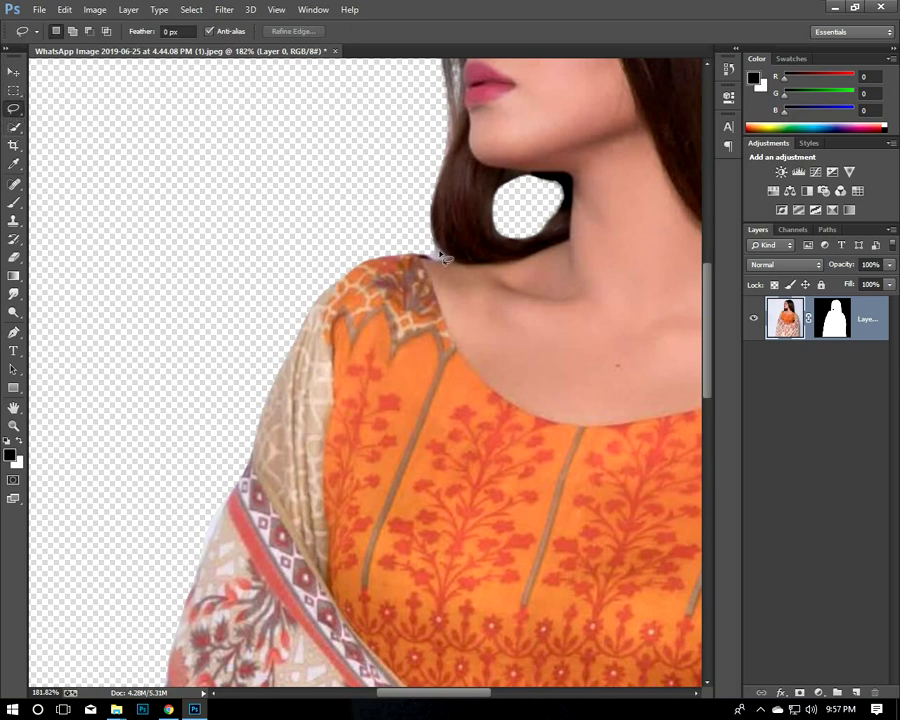
drag(418, 258, 406, 242)
click(377, 214)
scroll(377, 213, down, 3)
scroll(377, 213, down, 2)
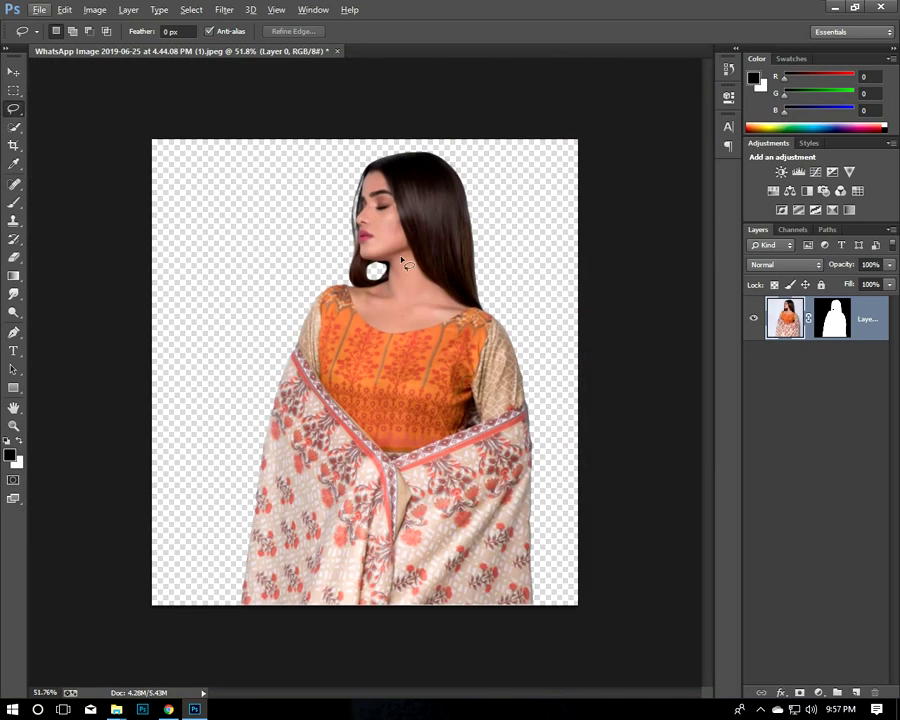
Step: Apply the layer mask to Layer 0 and open images.jpg from the Desktop
right_click(838, 330)
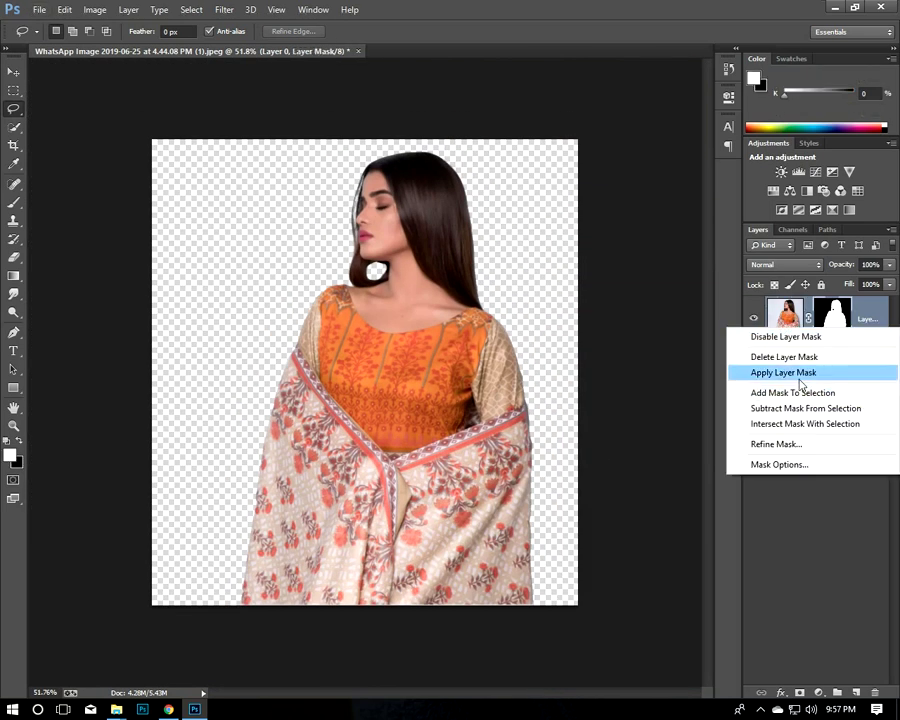
click(800, 372)
click(39, 10)
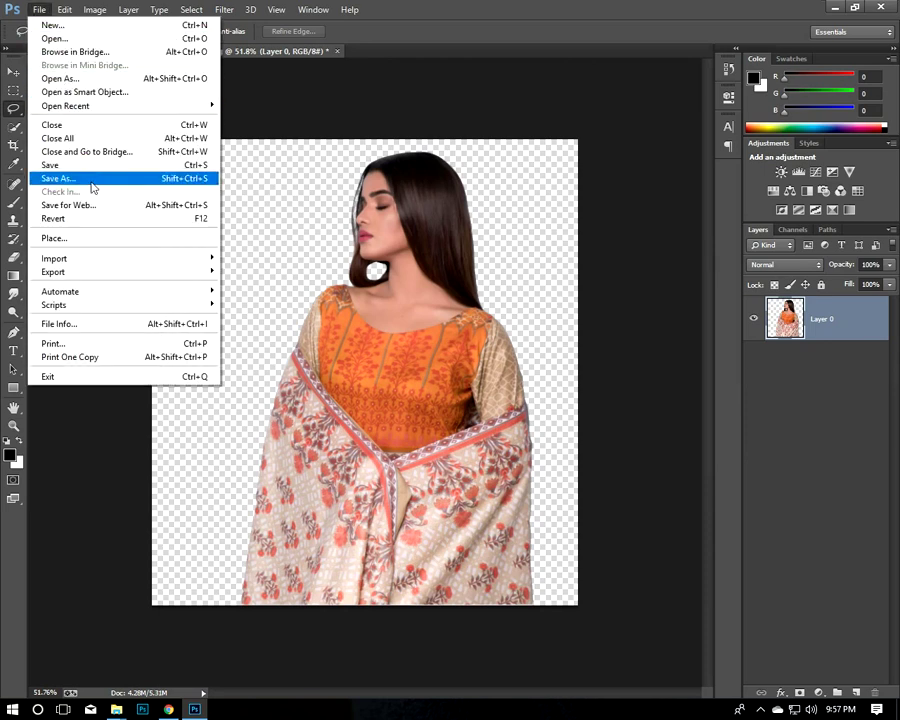
click(62, 39)
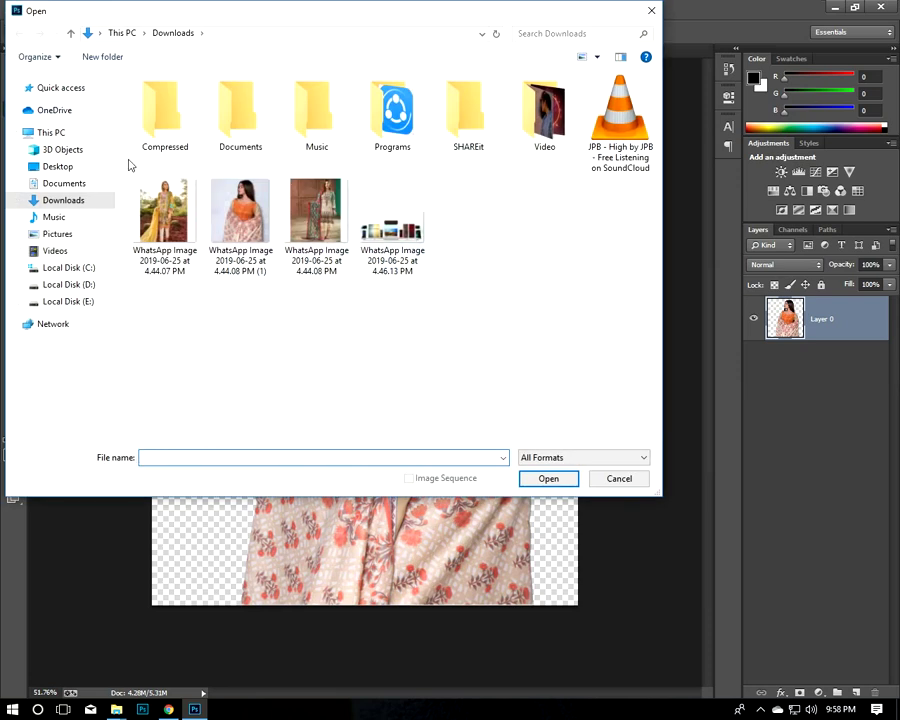
click(82, 166)
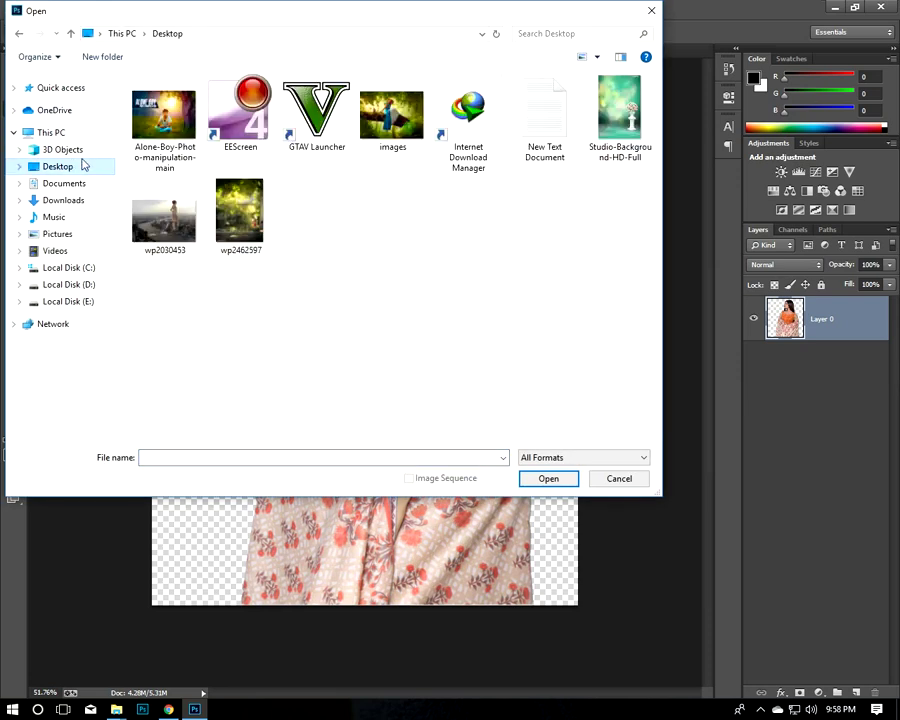
double_click(392, 118)
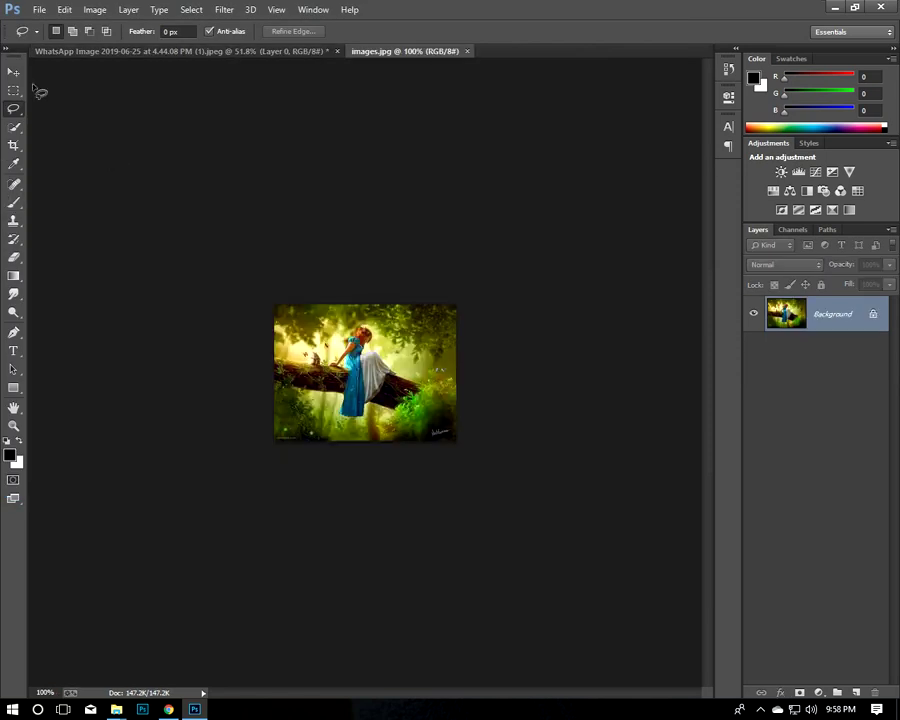
Step: Close images.jpg and open the green bokeh photo wp2462597.jpg instead
key(ctrl+0)
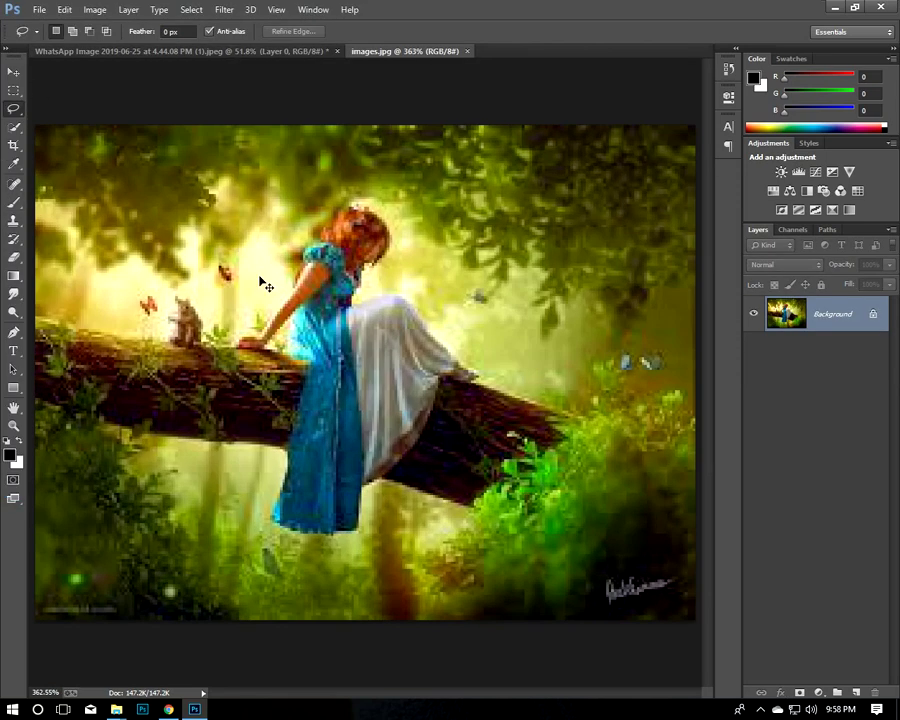
click(469, 51)
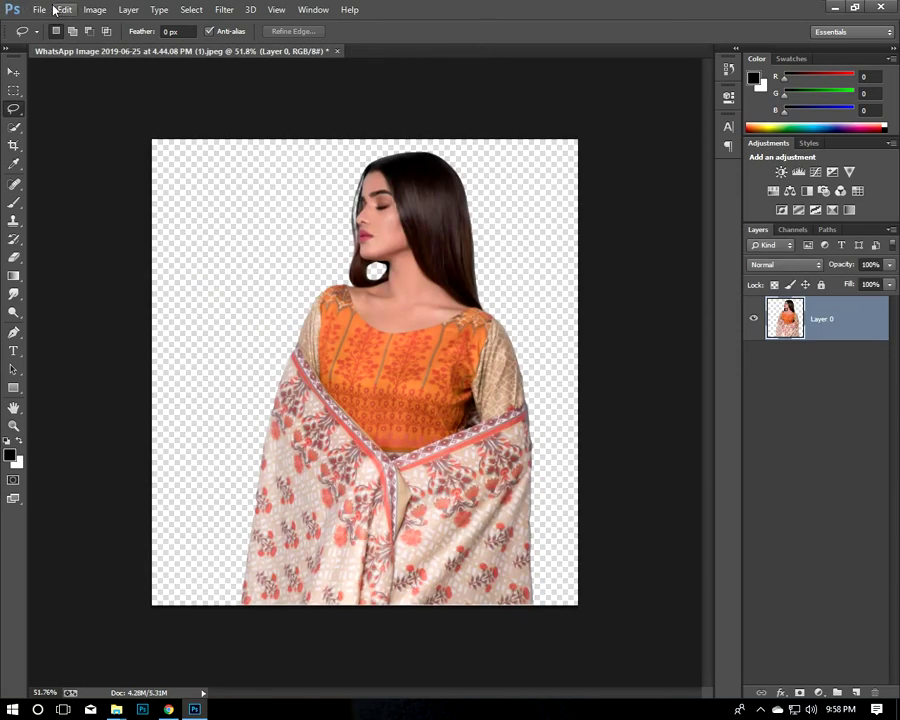
click(38, 9)
click(56, 40)
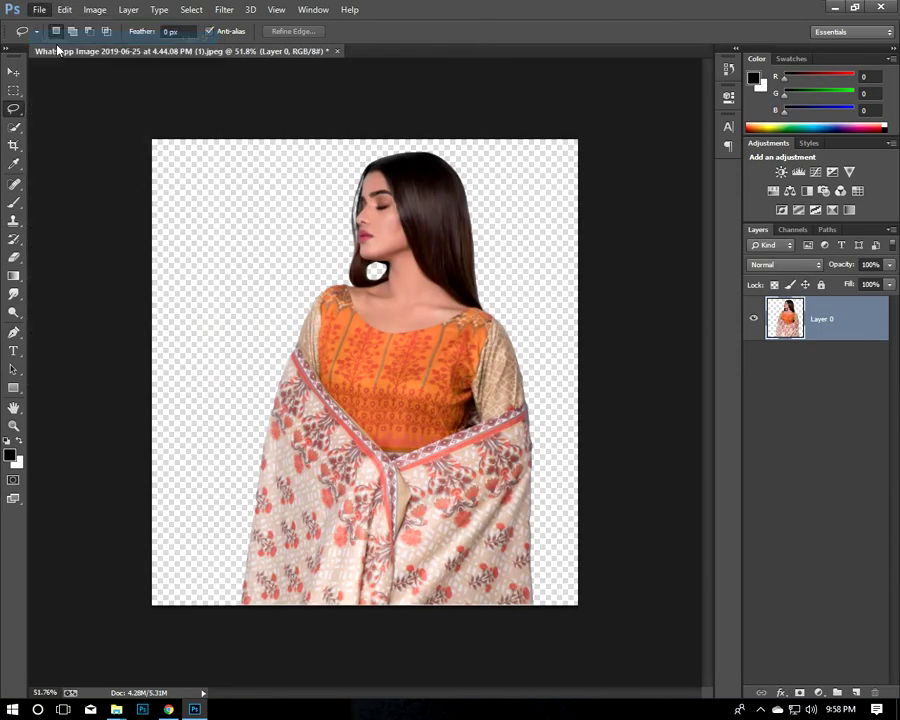
double_click(240, 215)
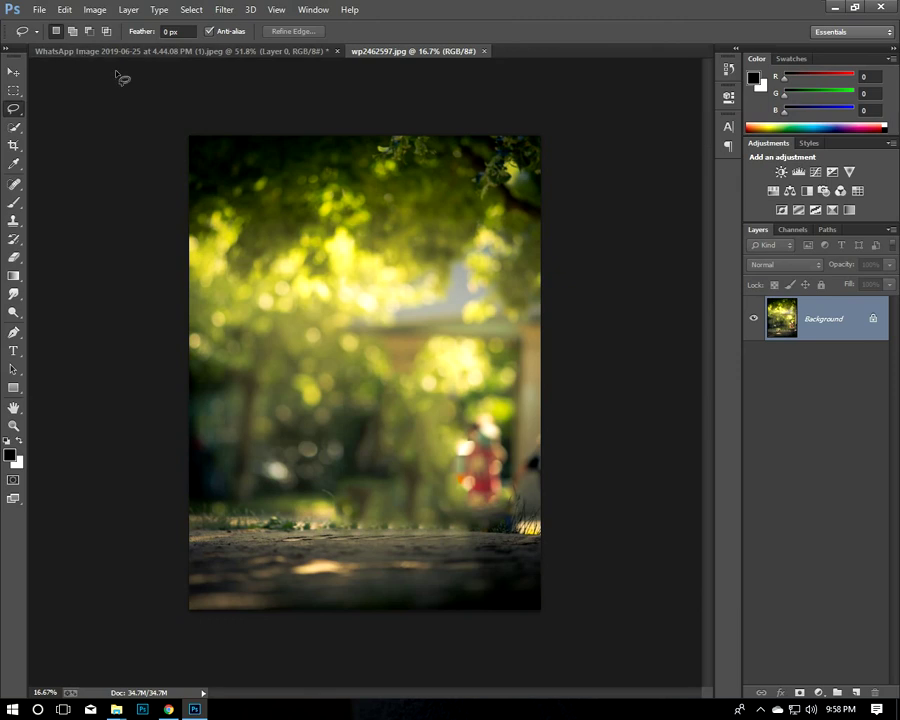
Step: Drag the bokeh photo into the woman's document as Layer 1 and stack Layer 0 above it
drag(285, 215, 204, 66)
key(ctrl+d)
click(13, 72)
mouse_move(155, 185)
mouse_down()
mouse_move(322, 470)
mouse_move(318, 461)
mouse_up()
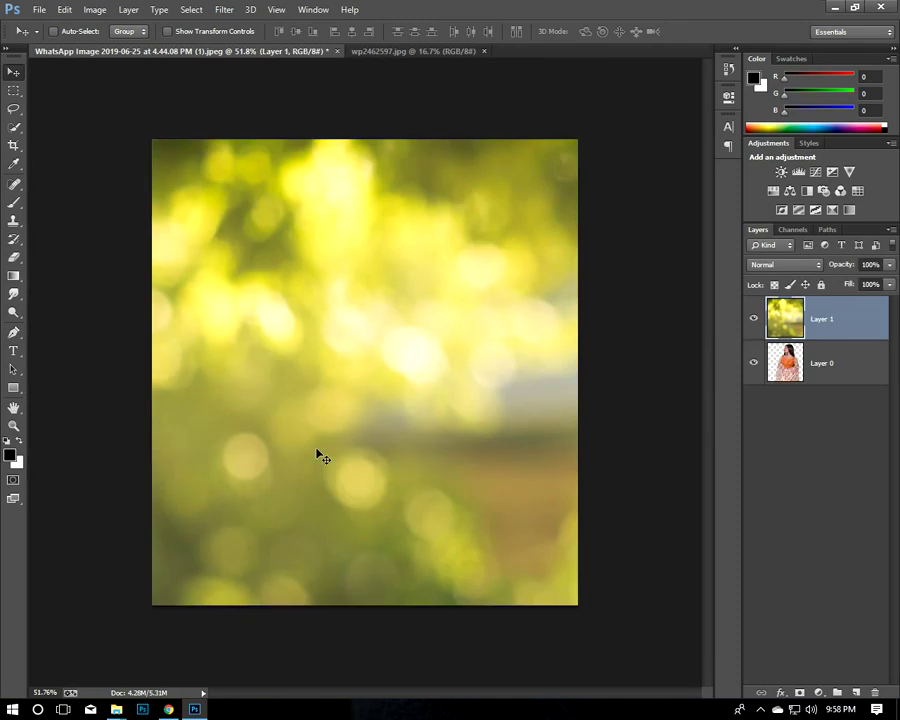
click(833, 373)
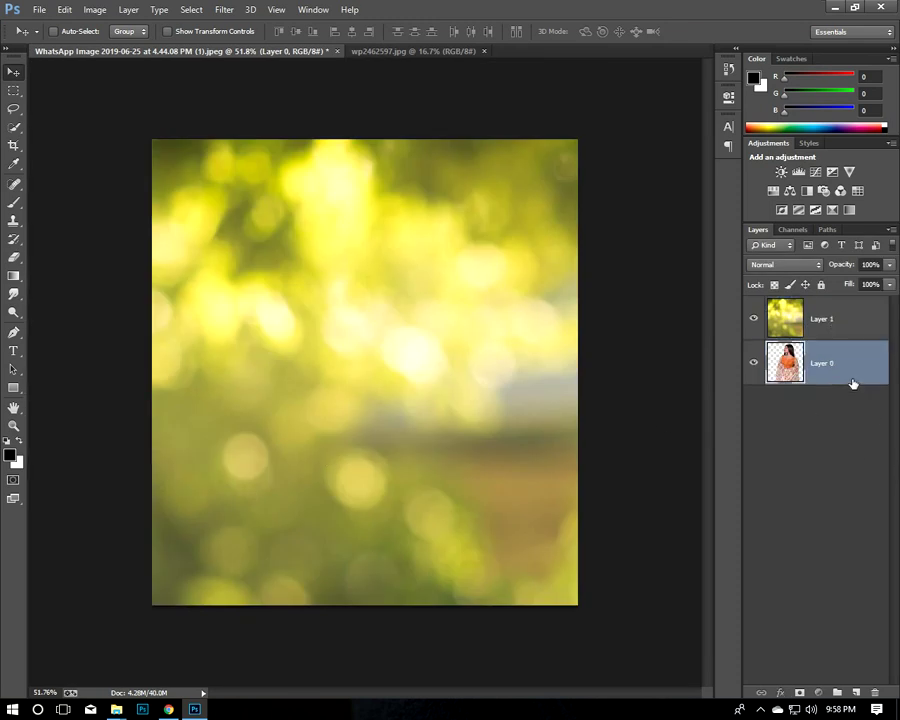
drag(853, 384, 800, 305)
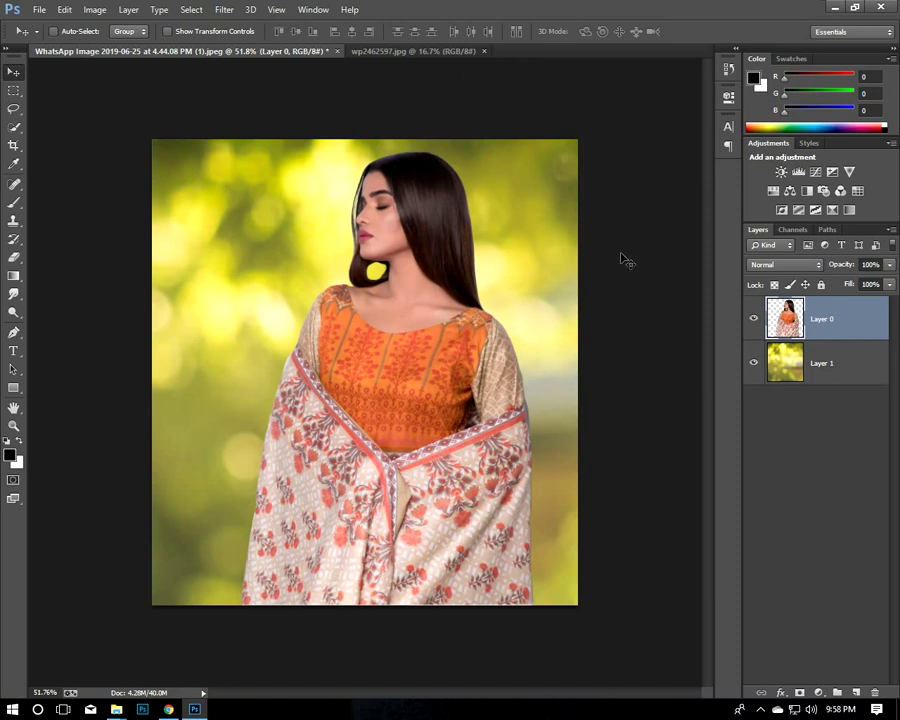
drag(240, 250, 248, 252)
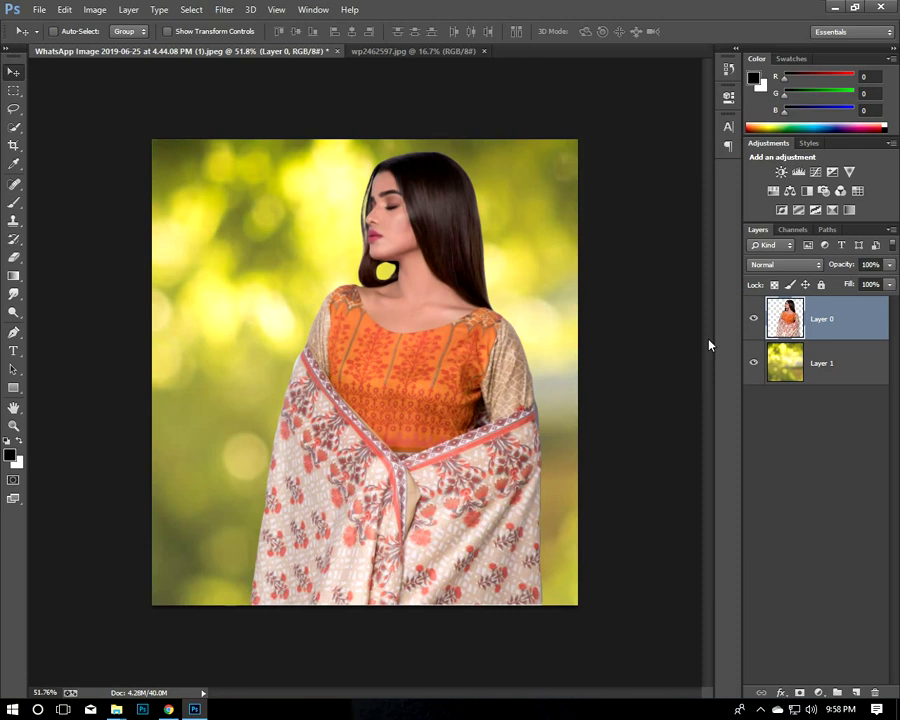
click(803, 362)
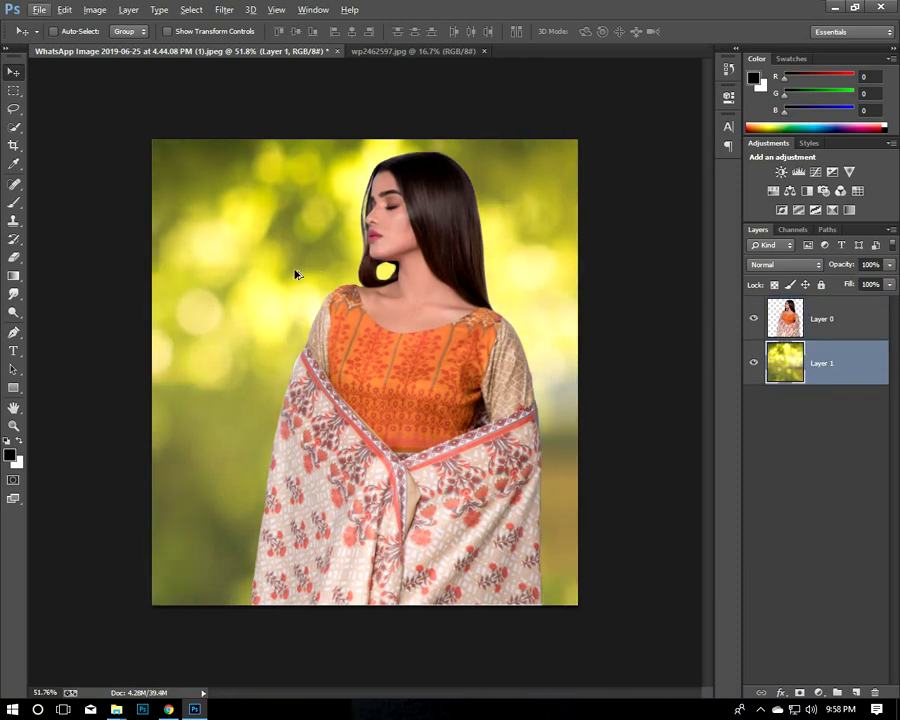
Step: Scale the Layer 1 bokeh background to about 46.5% and position it to fill the frame
key(super)
key(super)
key(ctrl+t)
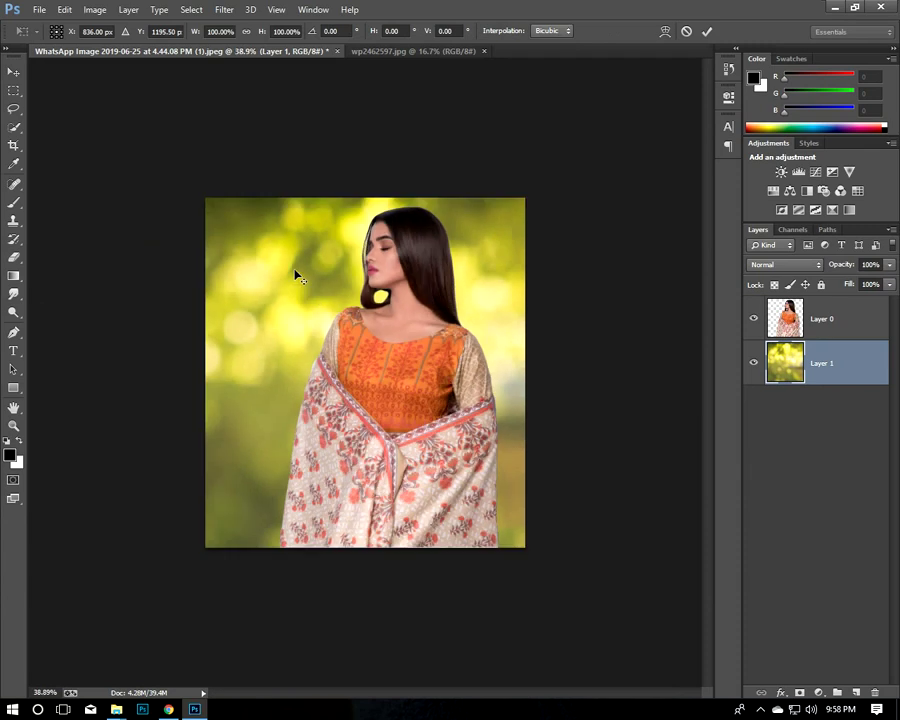
key(ctrl+0)
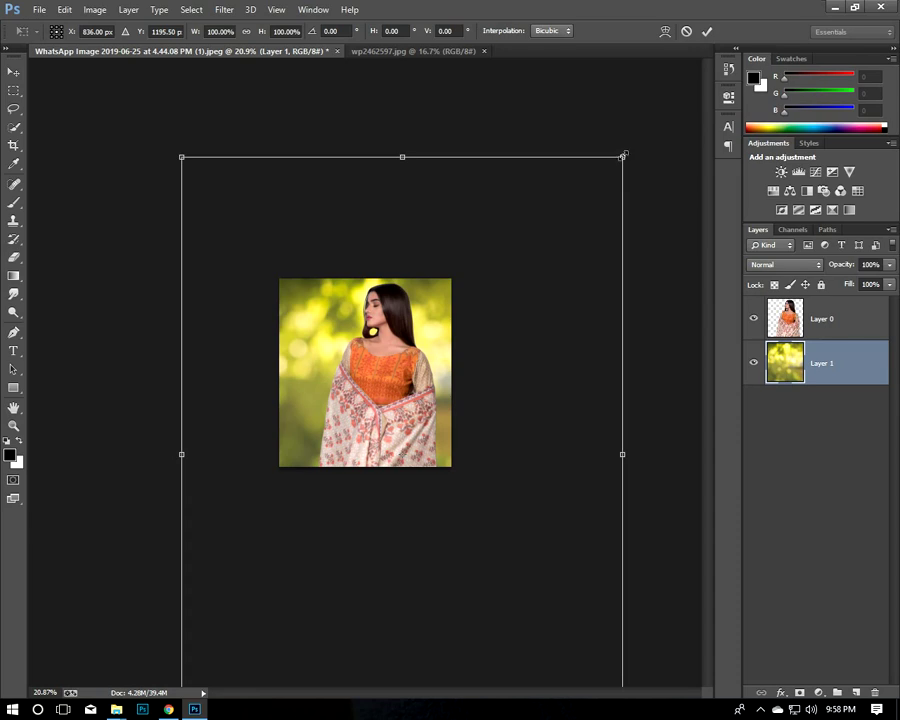
drag(623, 156, 437, 409)
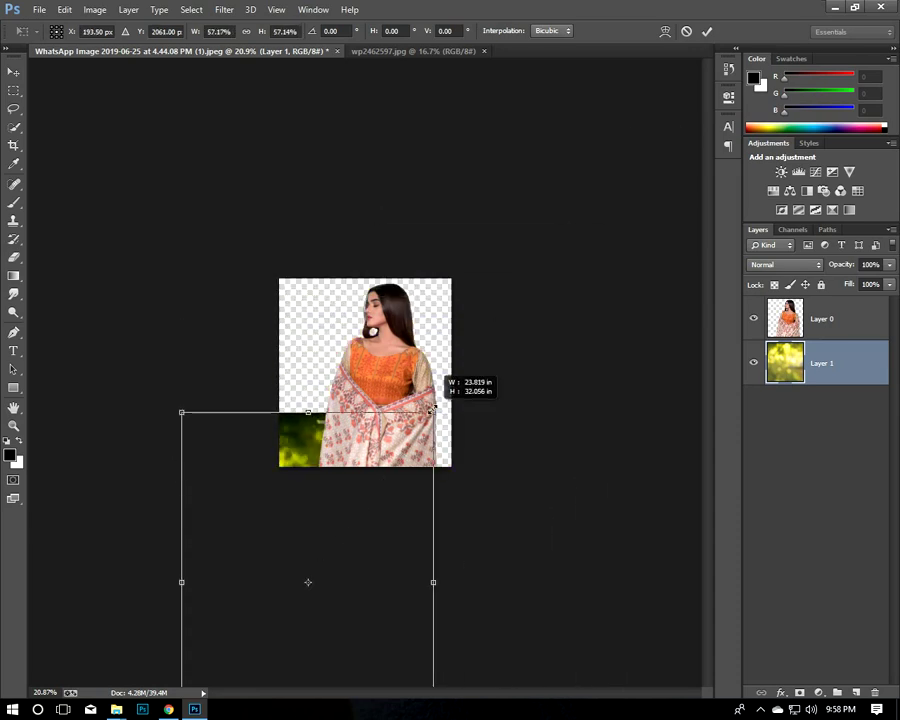
drag(380, 475, 426, 300)
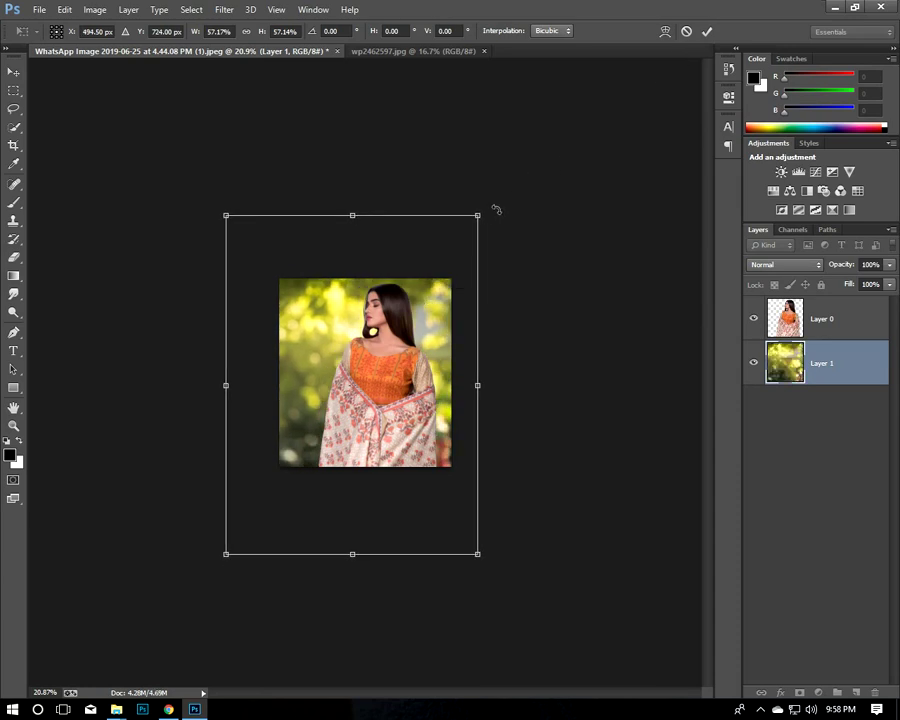
drag(478, 218, 430, 279)
drag(332, 311, 355, 337)
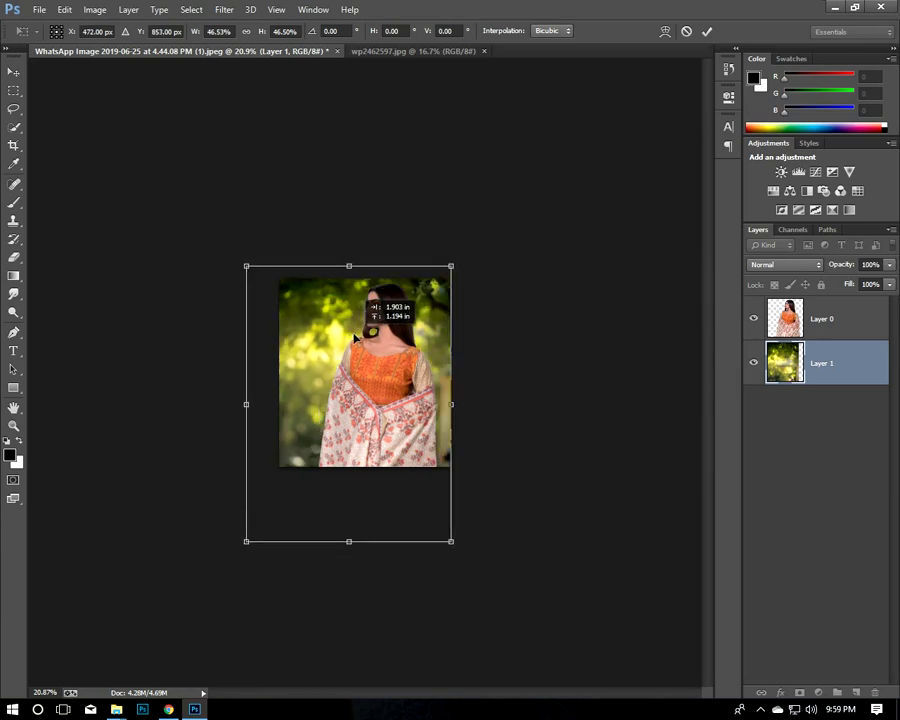
drag(355, 337, 355, 331)
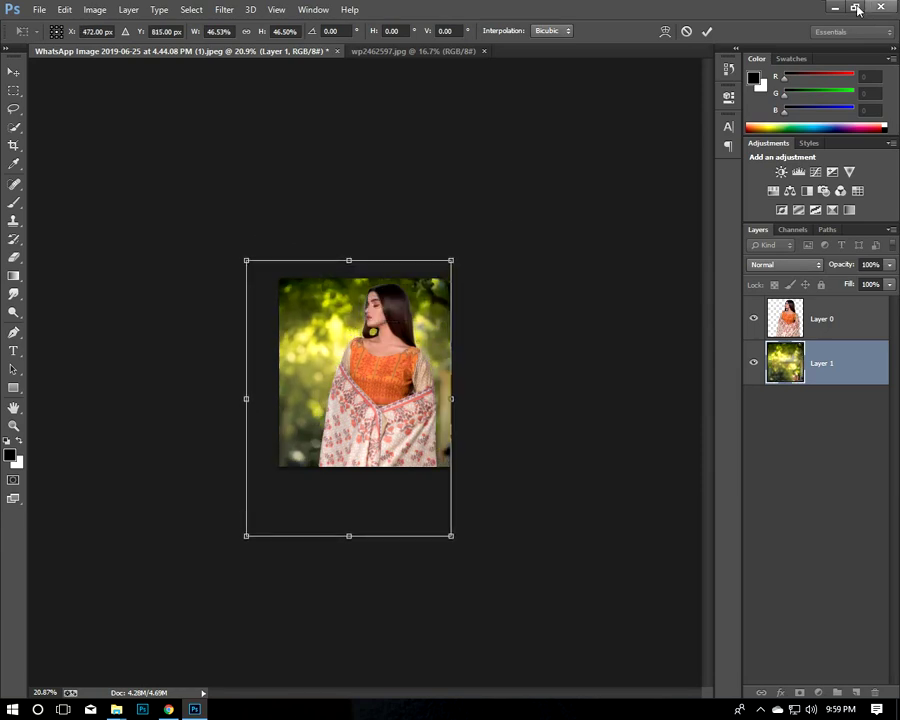
click(713, 38)
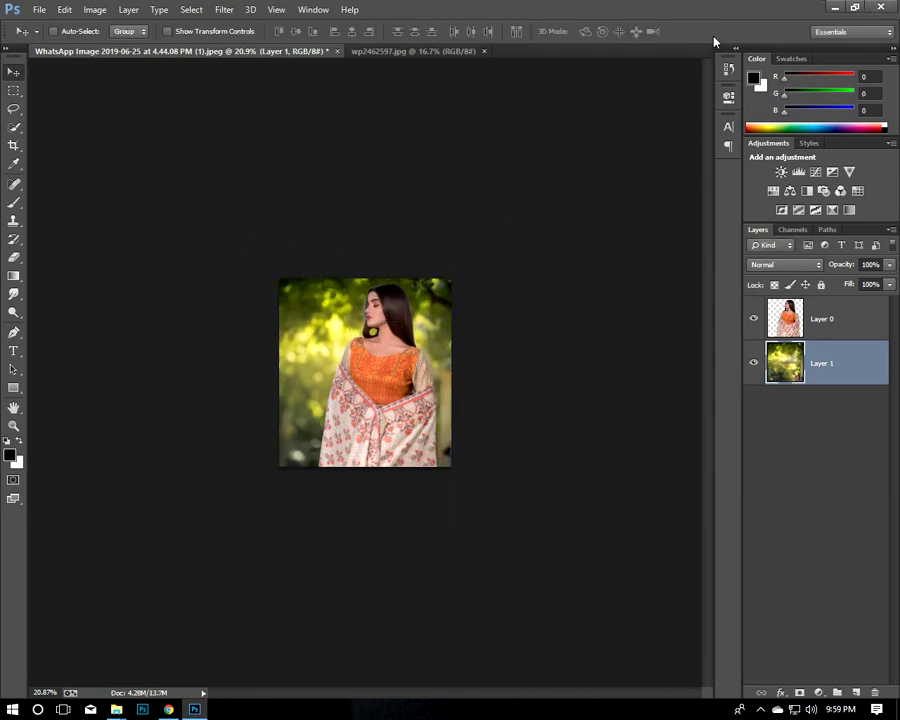
Step: Merge the woman's Layer 0 down onto the bokeh background, leaving a single Layer 1
key(ctrl+0)
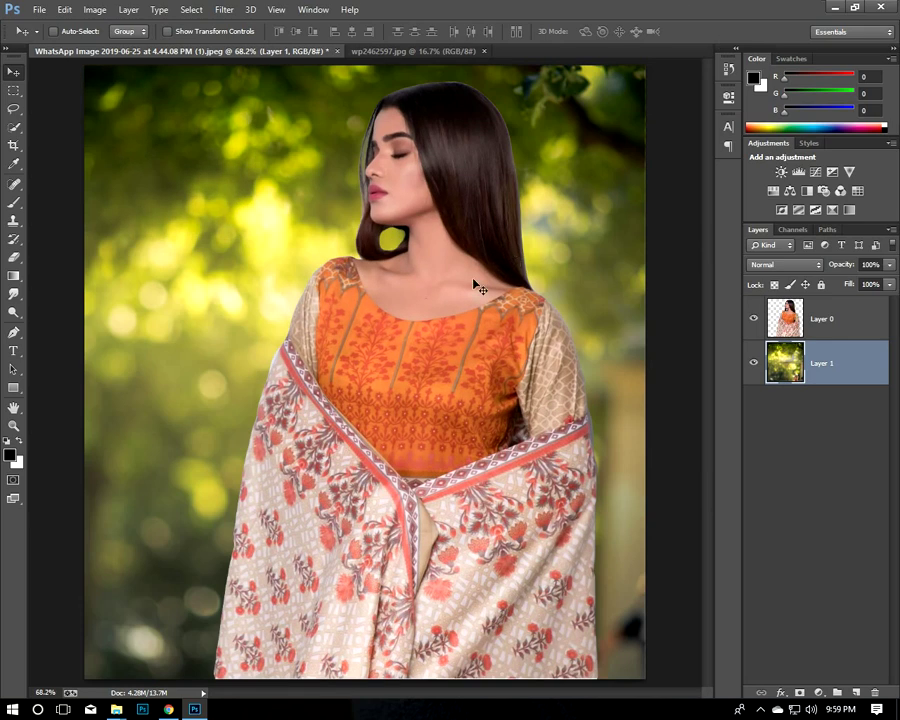
scroll(330, 126, up, 1)
scroll(340, 126, up, 1)
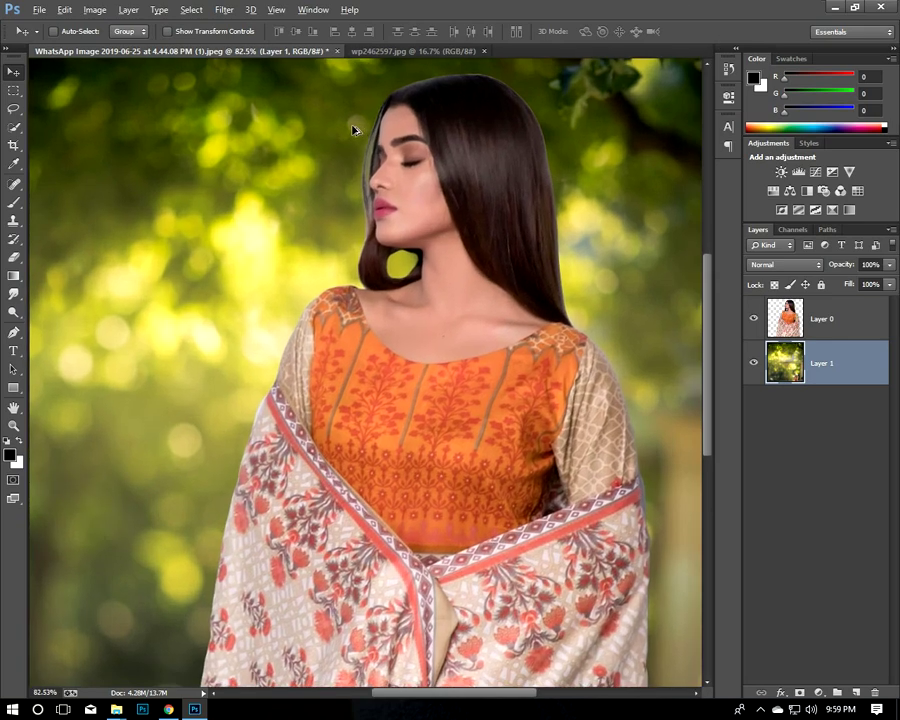
scroll(352, 128, down, 3)
scroll(360, 128, up, 1)
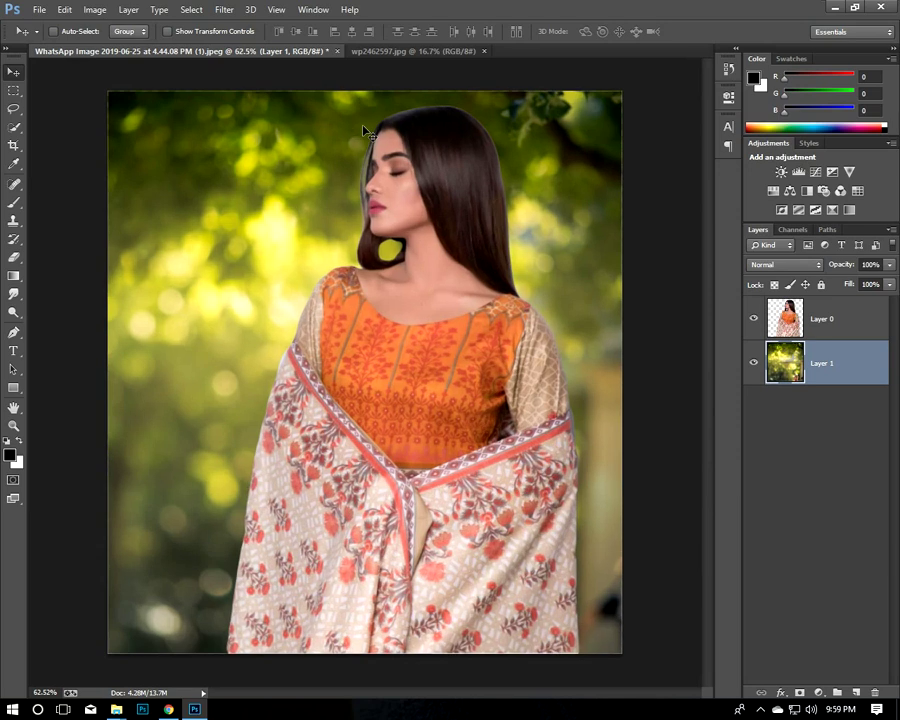
scroll(100, 236, down, 3)
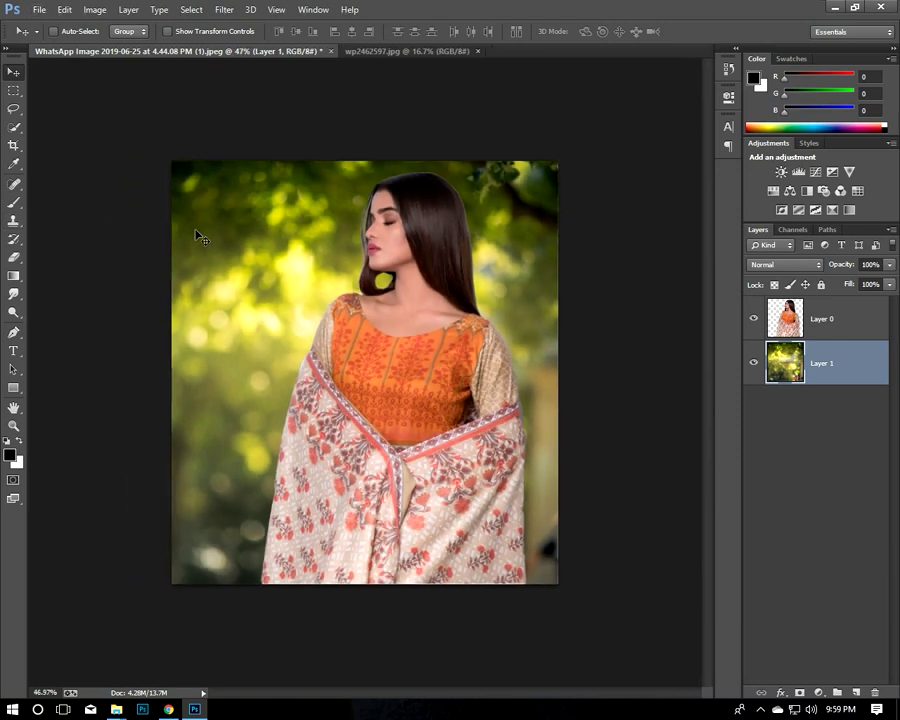
scroll(198, 236, up, 2)
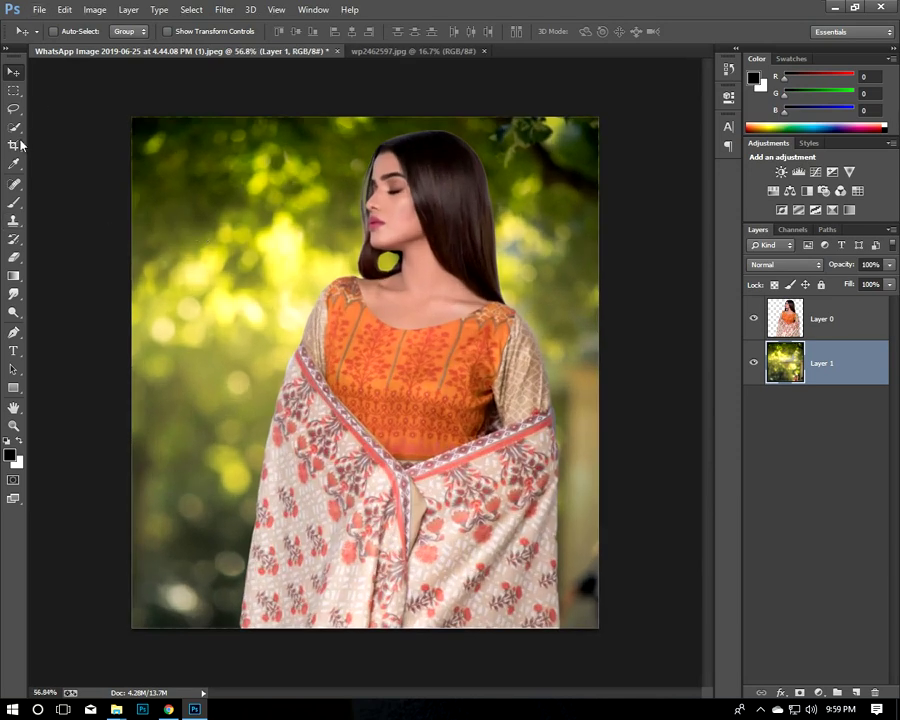
click(838, 338)
key(ctrl+e)
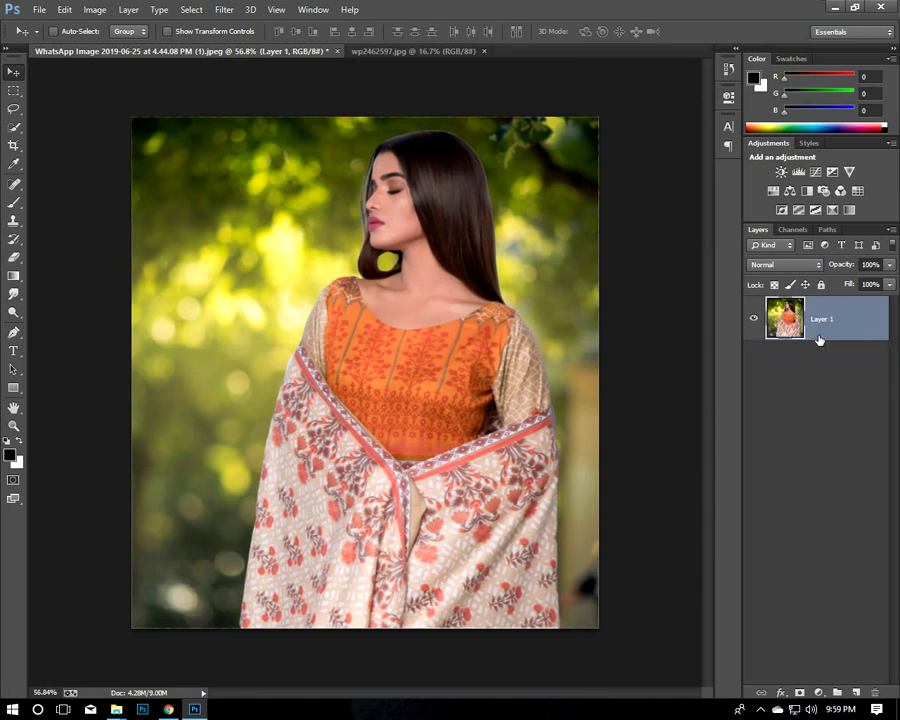